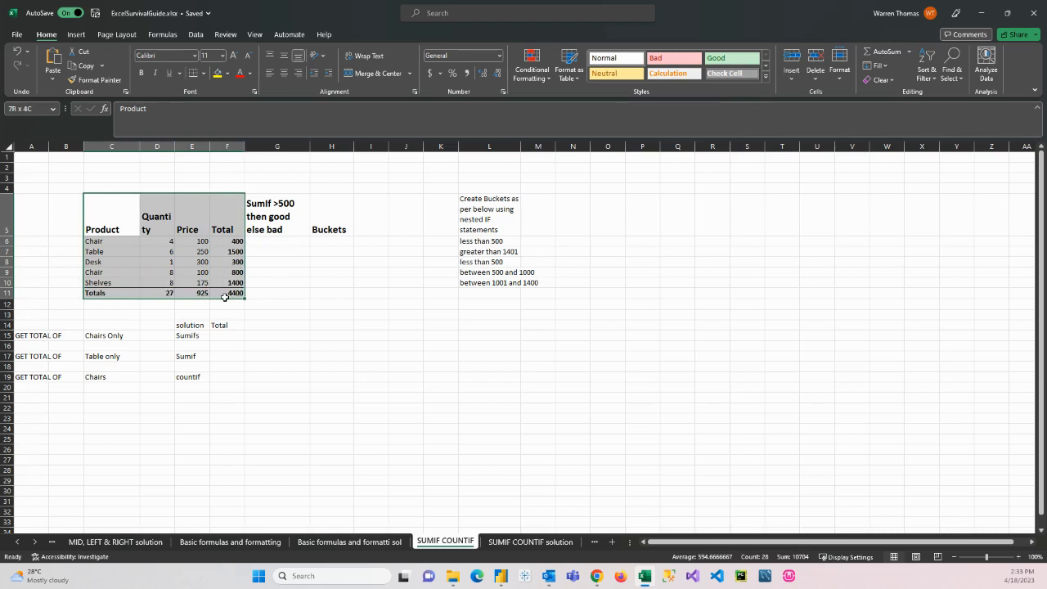
- Inspect the formulas behind the first product totals in column F and the summed price in the Totals row
{"action": "left_click", "coordinate": [233, 243]}
{"action": "left_click", "coordinate": [234, 252]}
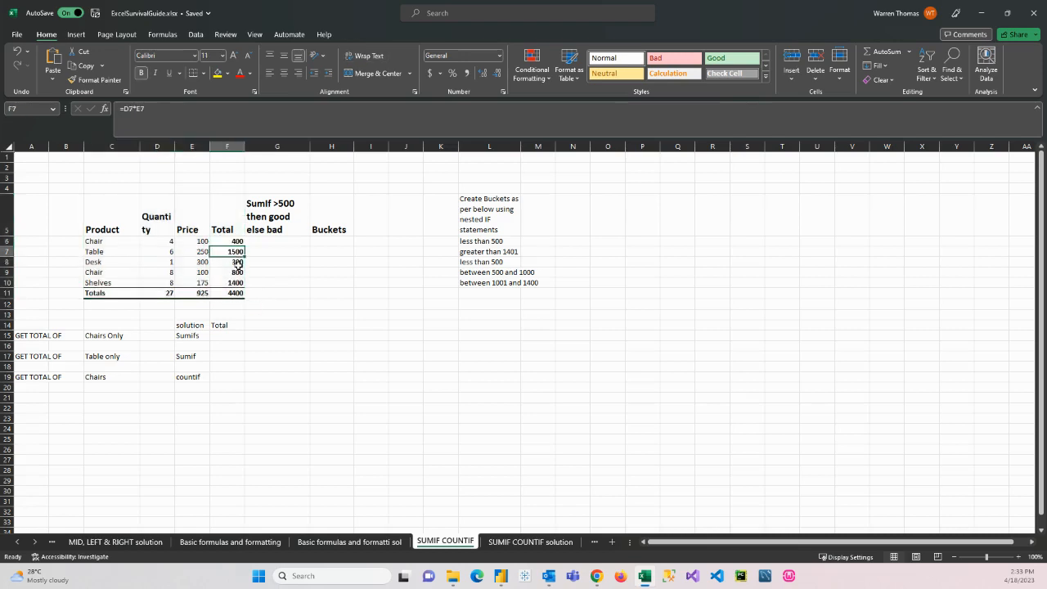
{"action": "left_click", "coordinate": [236, 264]}
{"action": "left_click", "coordinate": [232, 243]}
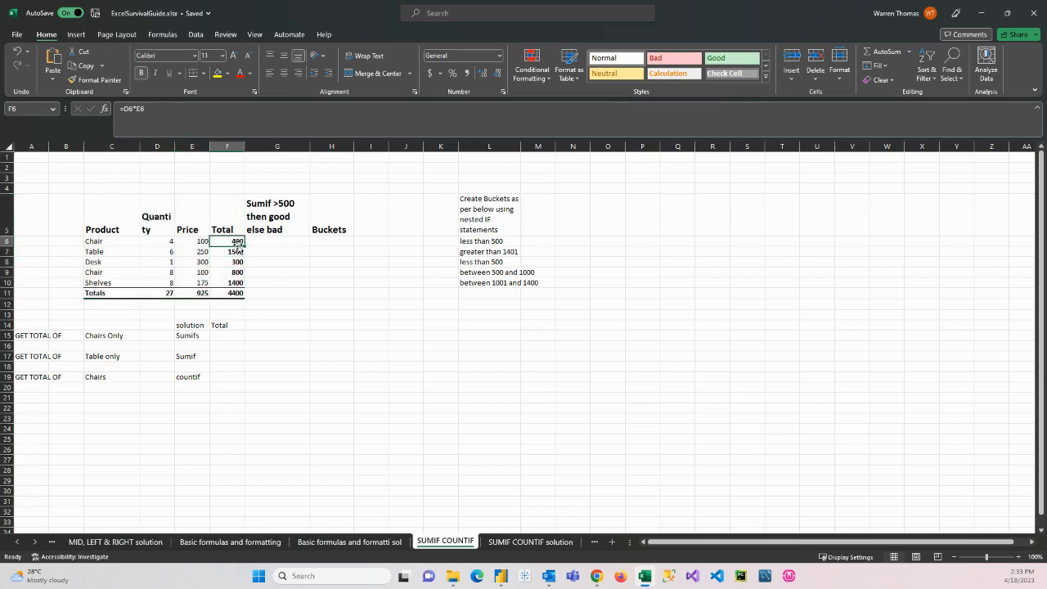
{"action": "left_click", "coordinate": [204, 294]}
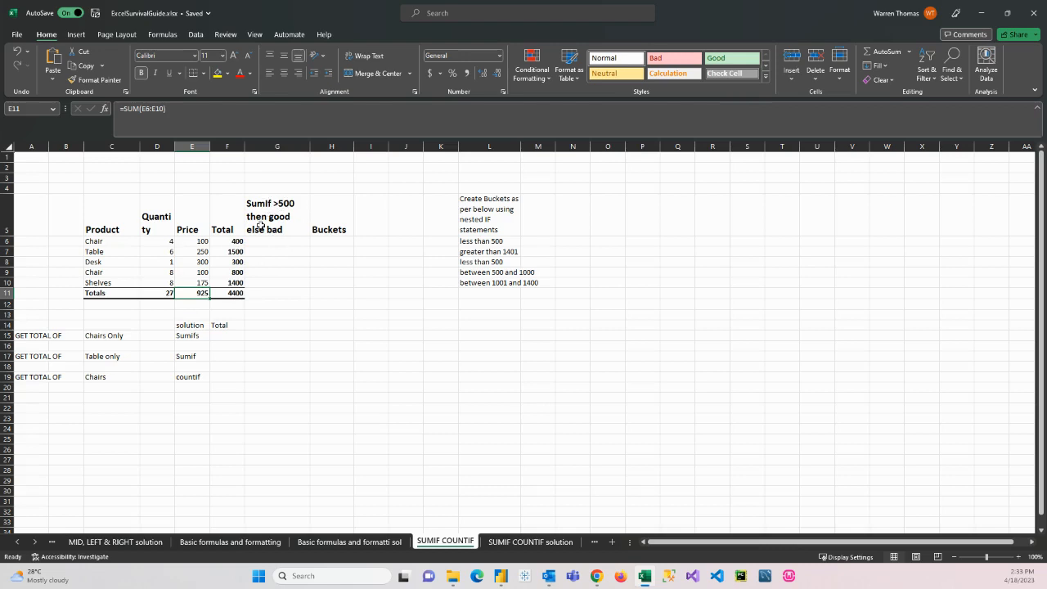
{"action": "left_click", "coordinate": [235, 243]}
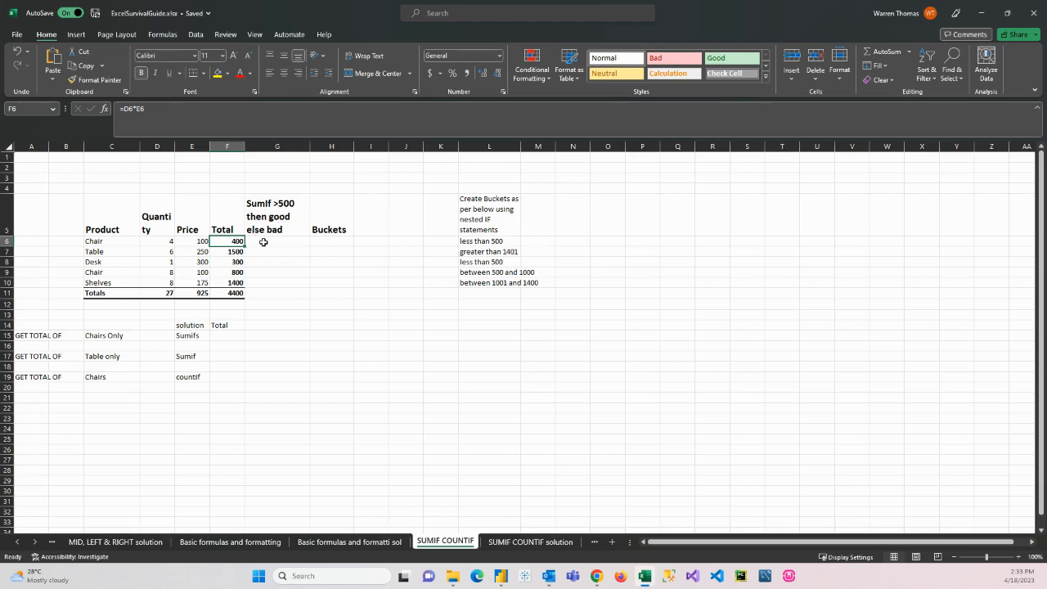
- Enter =IF(F6 > 500,"Good","Bad") in G6 to rate the first product's total
{"action": "left_click", "coordinate": [264, 242]}
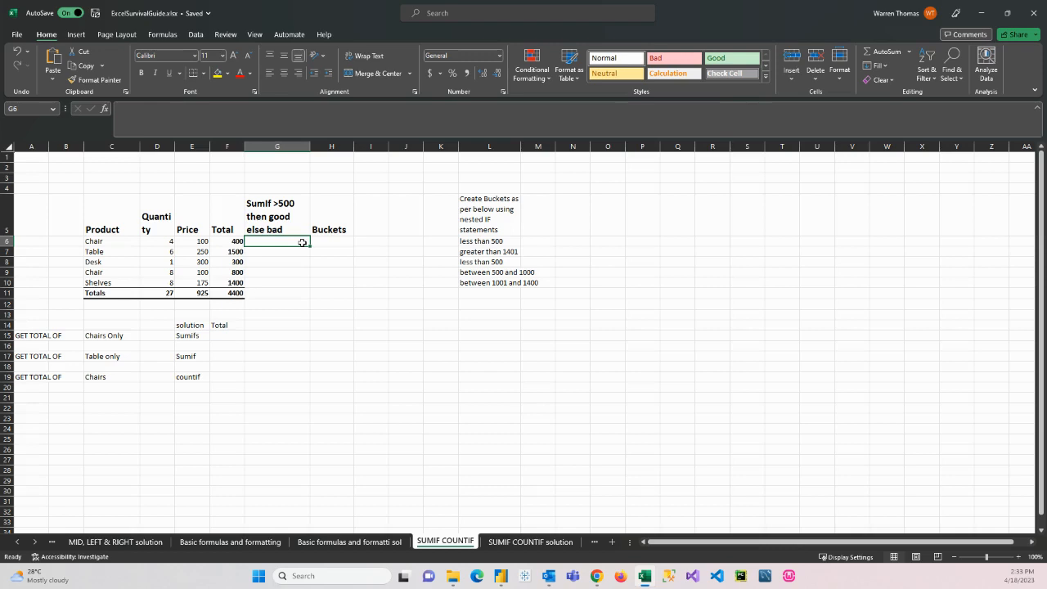
{"action": "type", "text": "=i"}
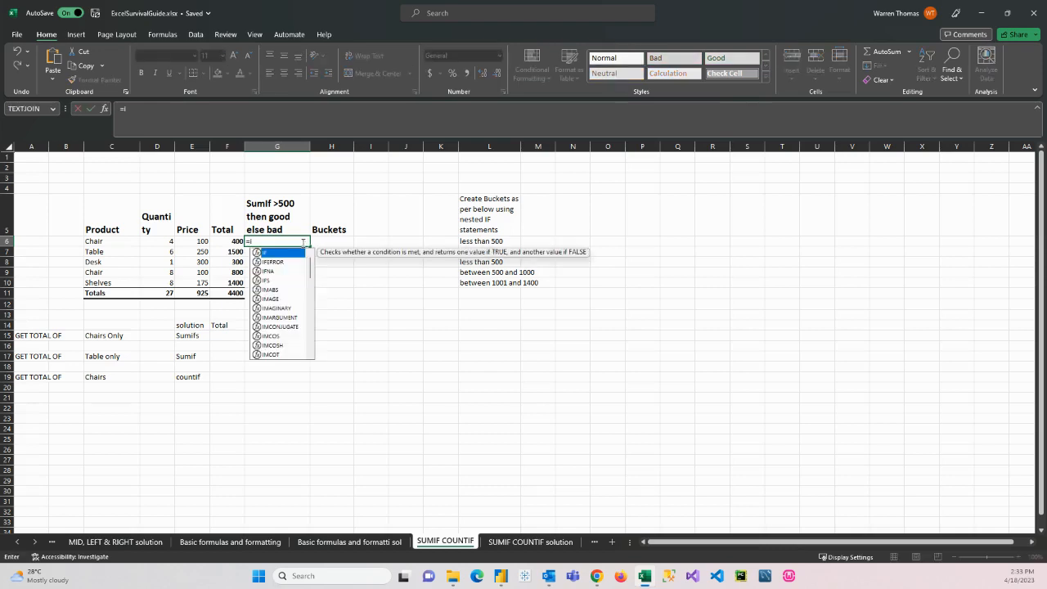
{"action": "type", "text": "f"}
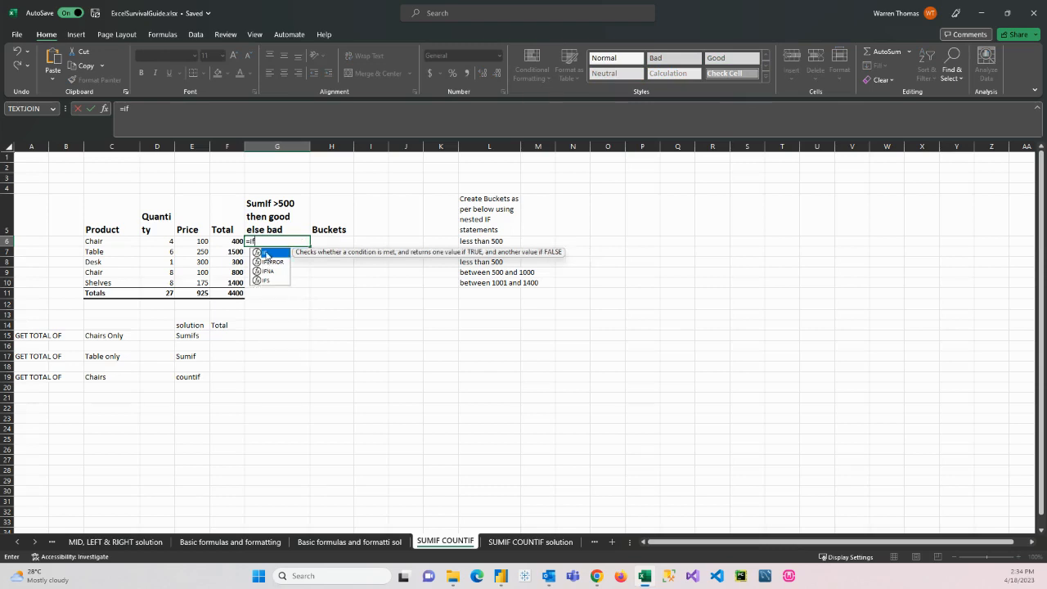
{"action": "double_click", "coordinate": [264, 253]}
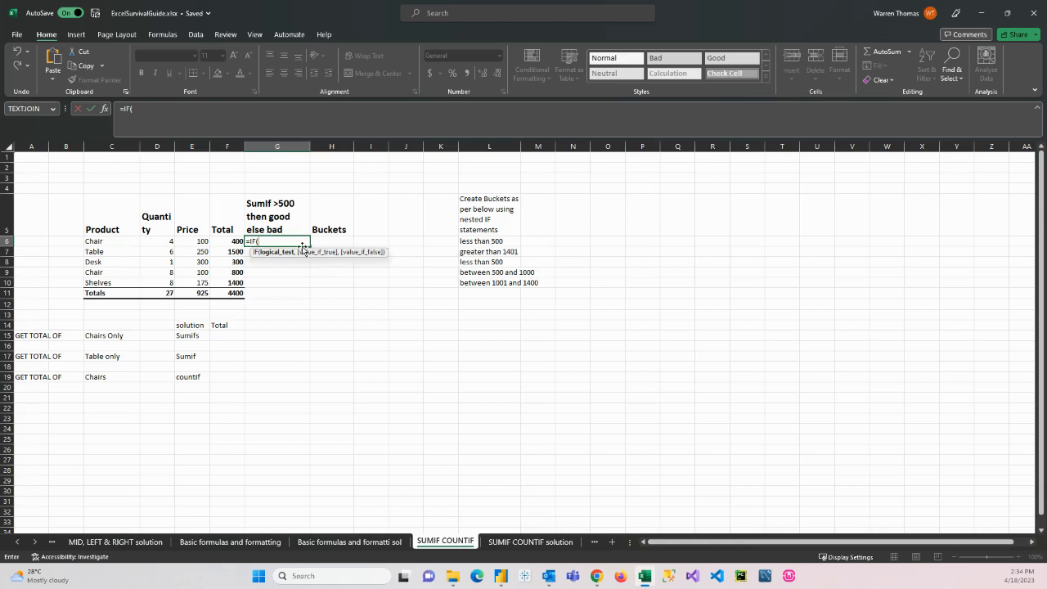
{"action": "left_click", "coordinate": [234, 242]}
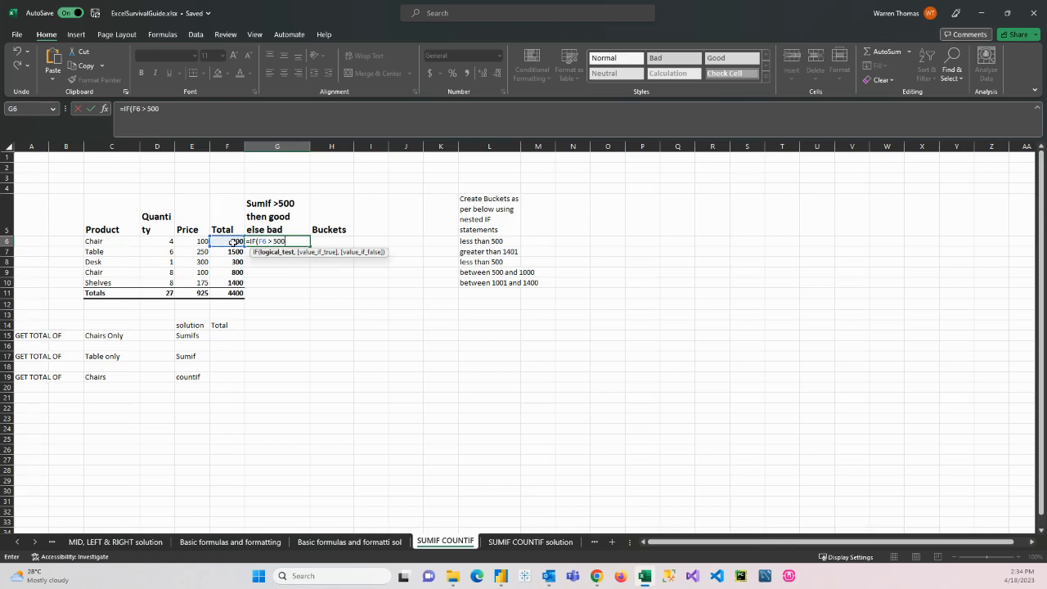
{"action": "type", "text": "> 500,\"Good"}
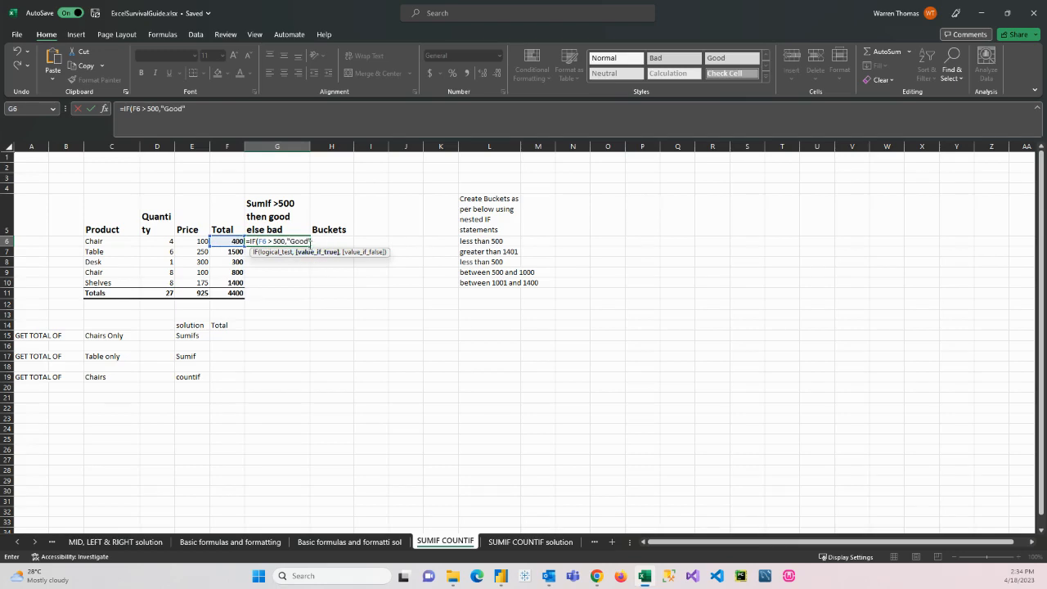
{"action": "type", "text": "\",\"Bad"}
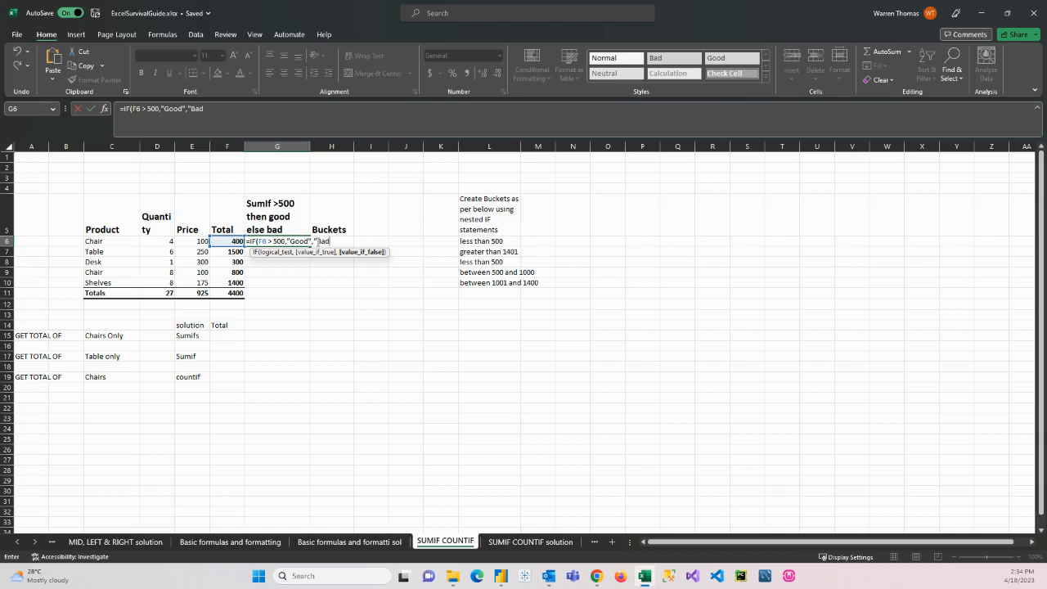
{"action": "type", "text": "\")"}
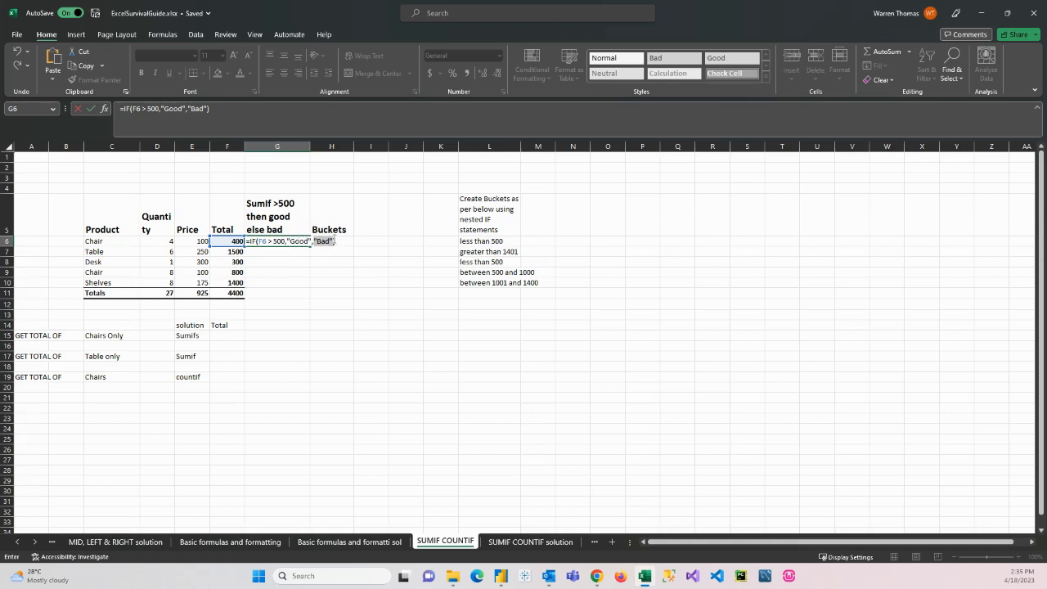
{"action": "left_click", "coordinate": [325, 242]}
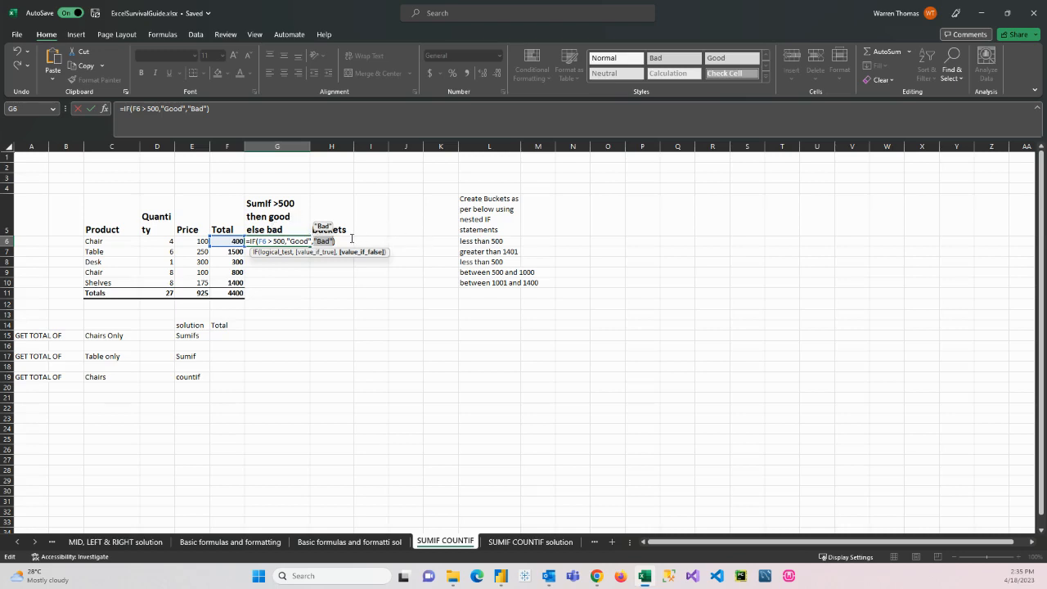
{"action": "key", "text": "Return"}
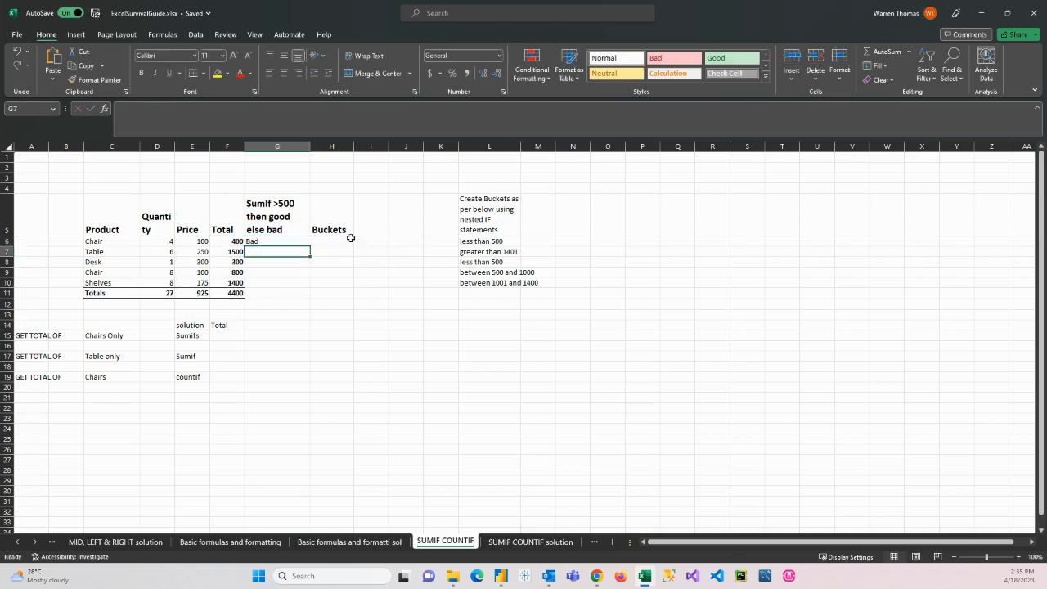
- Copy the IF formula from G6 down through G10 and check the copied formula in each row
{"action": "left_click", "coordinate": [280, 238]}
{"action": "left_click_drag", "start_coordinate": [310, 246], "coordinate": [307, 288]}
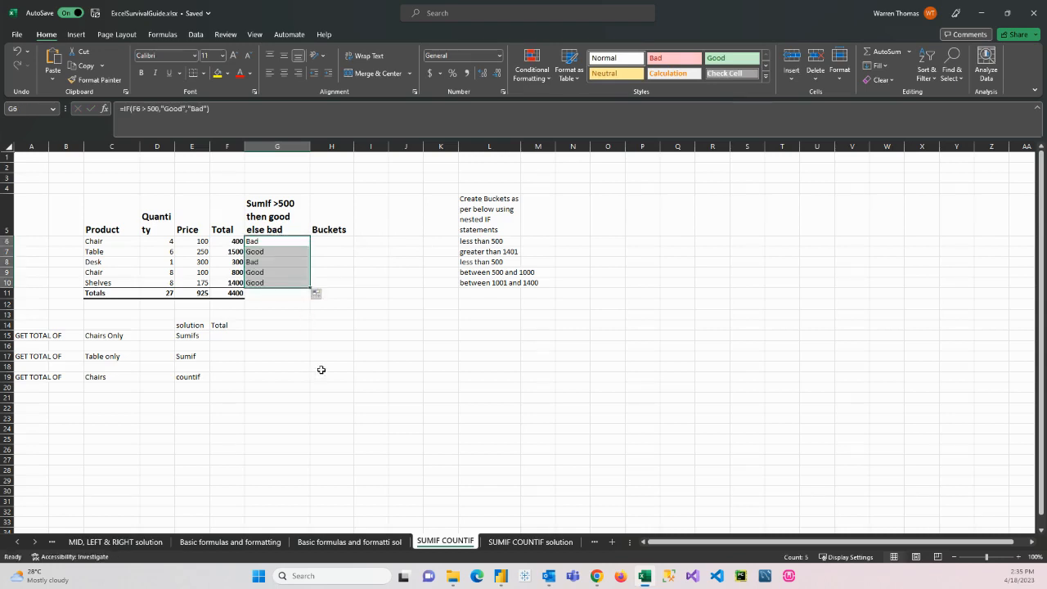
{"action": "left_click", "coordinate": [265, 242]}
{"action": "left_click", "coordinate": [264, 254]}
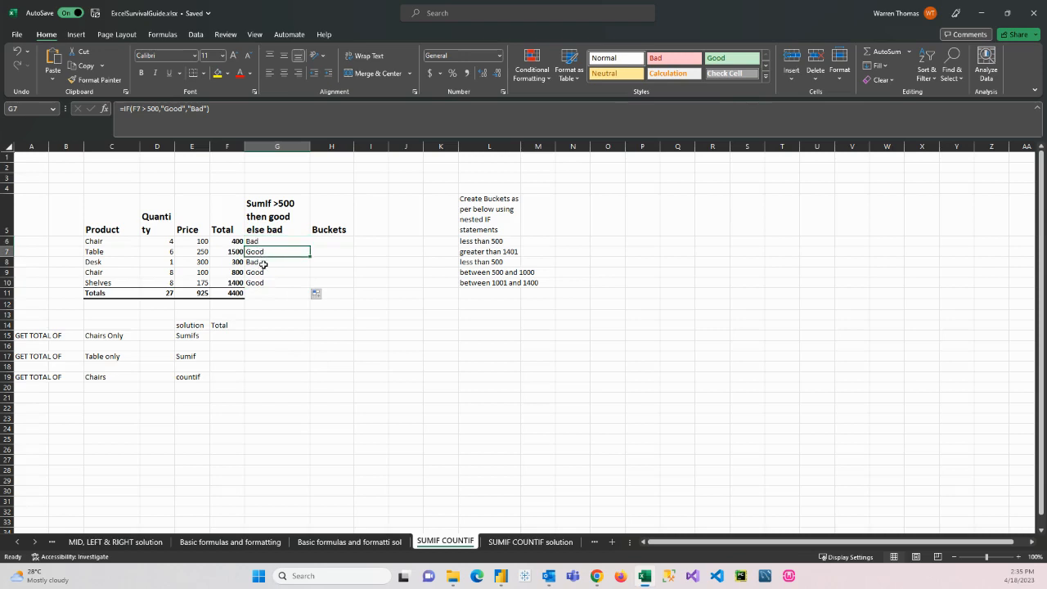
{"action": "left_click", "coordinate": [264, 262]}
{"action": "left_click", "coordinate": [264, 272]}
{"action": "left_click", "coordinate": [263, 282]}
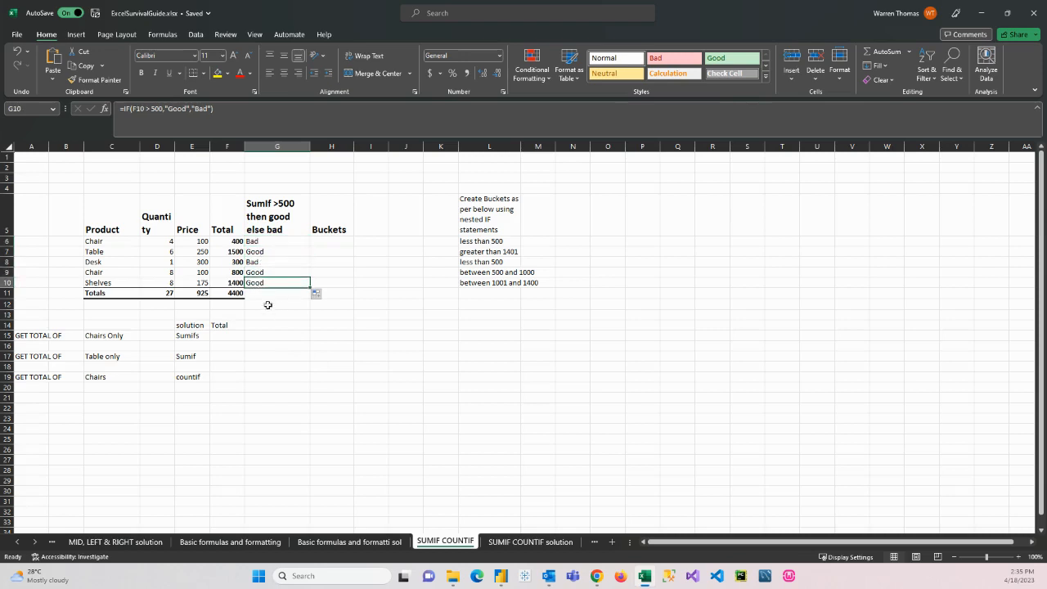
{"action": "left_click", "coordinate": [250, 242]}
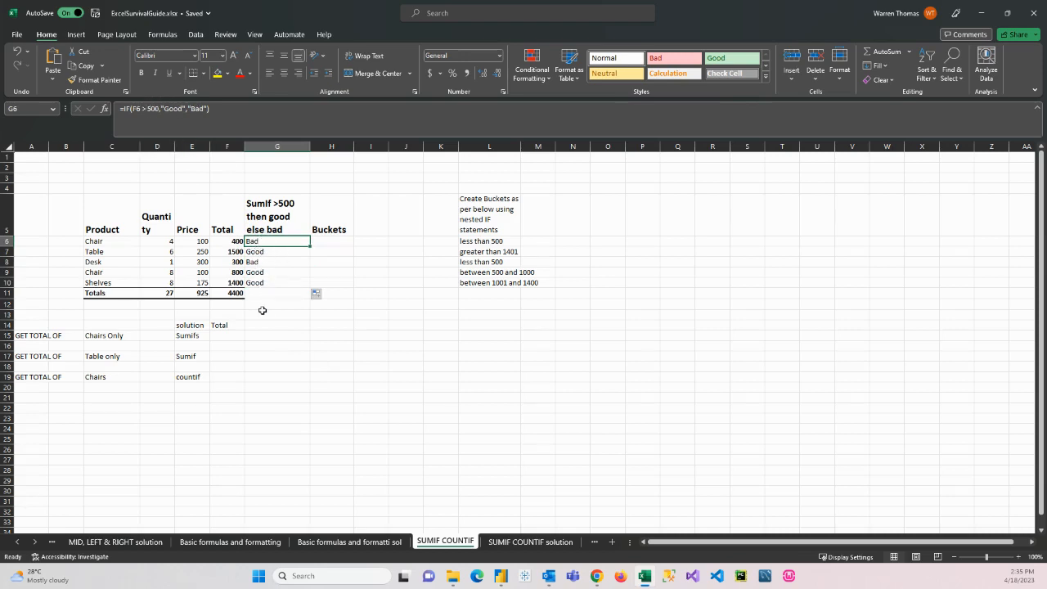
- Calculate the Chairs Only total in F15 with =SUMIF(C6:C10,"Chair",F6:F10)
{"action": "left_click", "coordinate": [102, 341]}
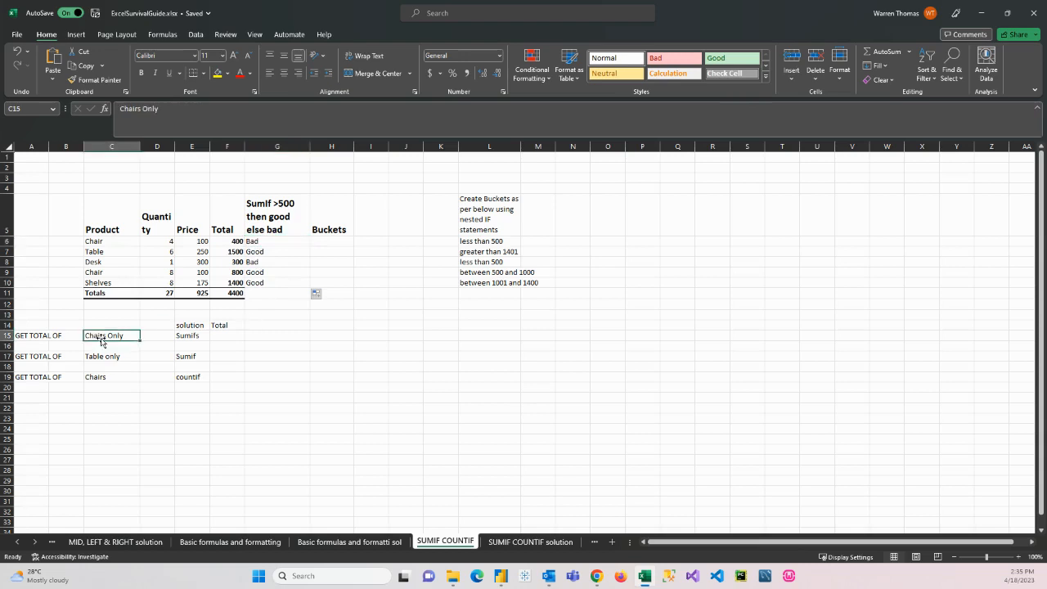
{"action": "left_click", "coordinate": [222, 338]}
{"action": "left_click", "coordinate": [188, 336]}
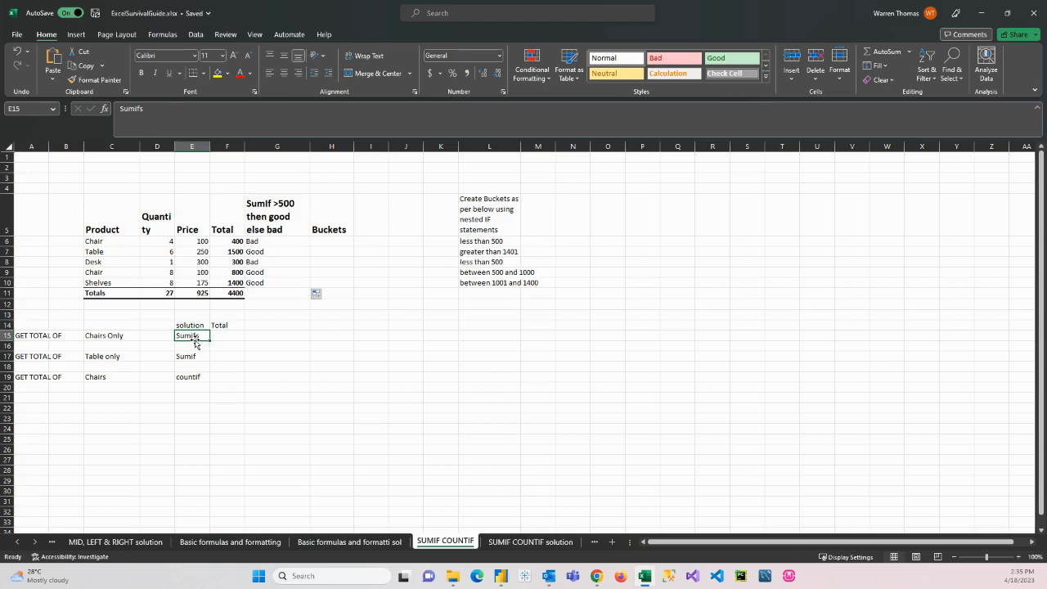
{"action": "left_click_drag", "start_coordinate": [104, 241], "coordinate": [106, 285]}
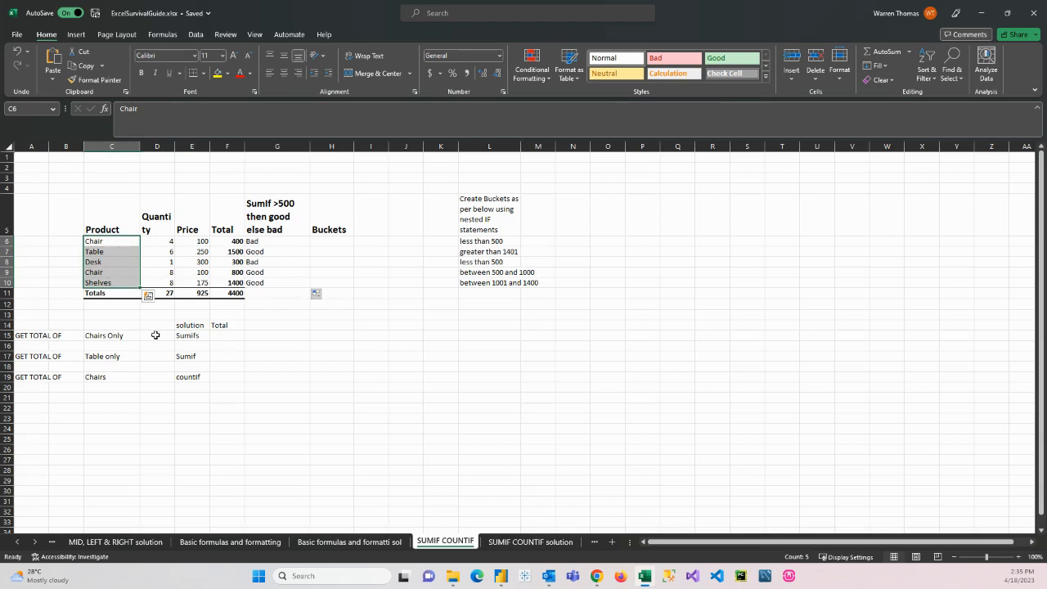
{"action": "left_click", "coordinate": [228, 334]}
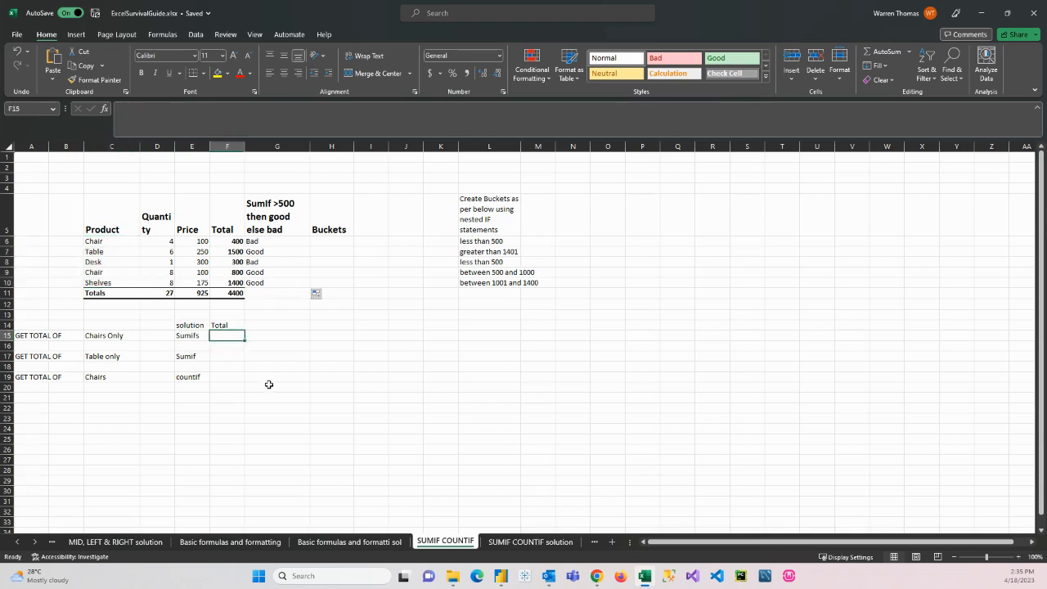
{"action": "type", "text": "=sum"}
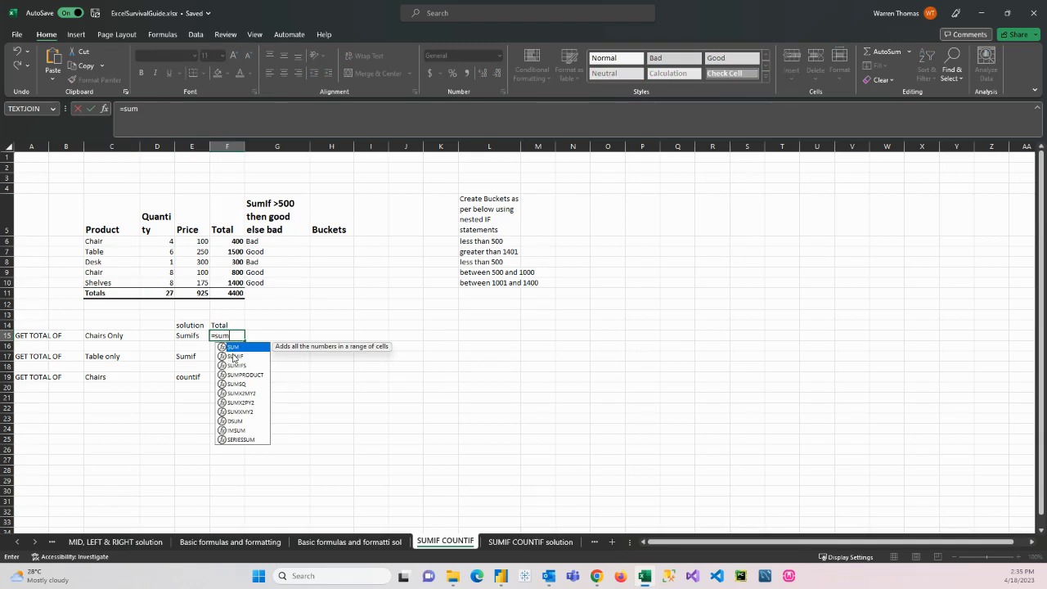
{"action": "left_click", "coordinate": [236, 357]}
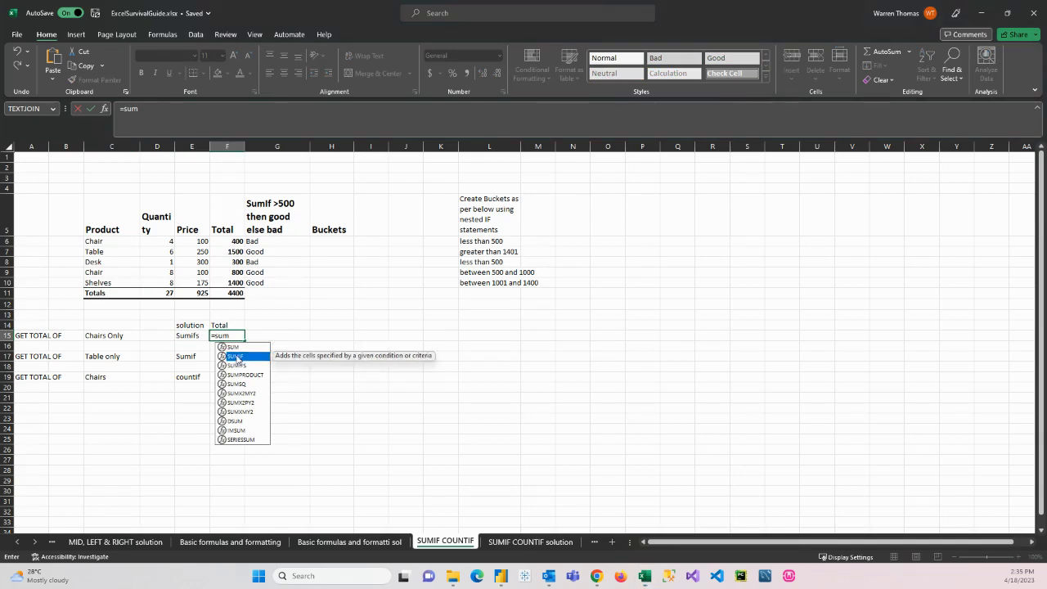
{"action": "double_click", "coordinate": [237, 357]}
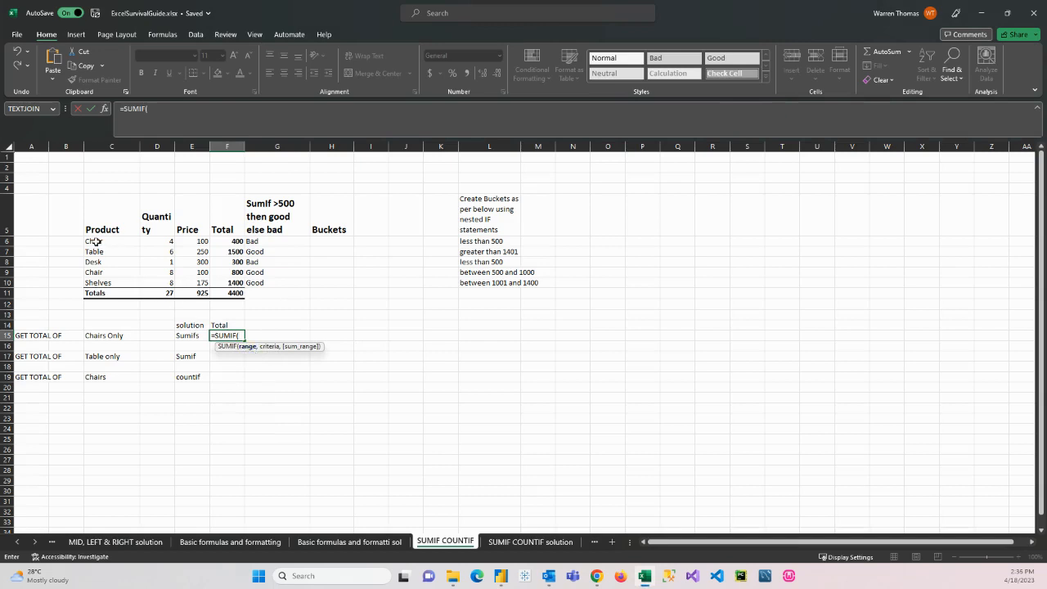
{"action": "left_click_drag", "start_coordinate": [96, 242], "coordinate": [104, 282]}
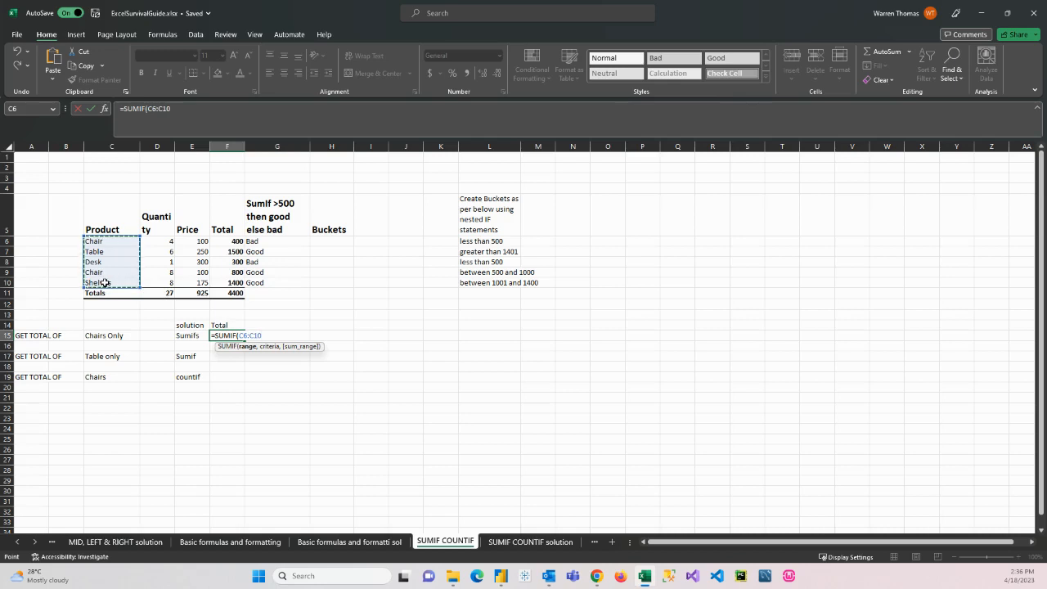
{"action": "type", "text": ","}
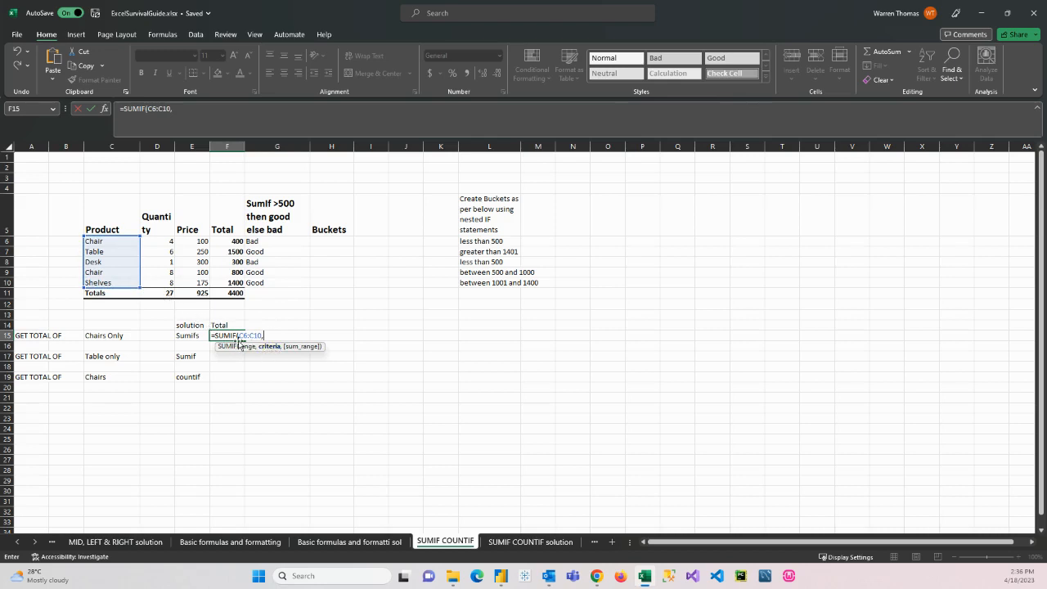
{"action": "type", "text": "\"Chair\","}
{"action": "left_click_drag", "start_coordinate": [226, 241], "coordinate": [230, 281]}
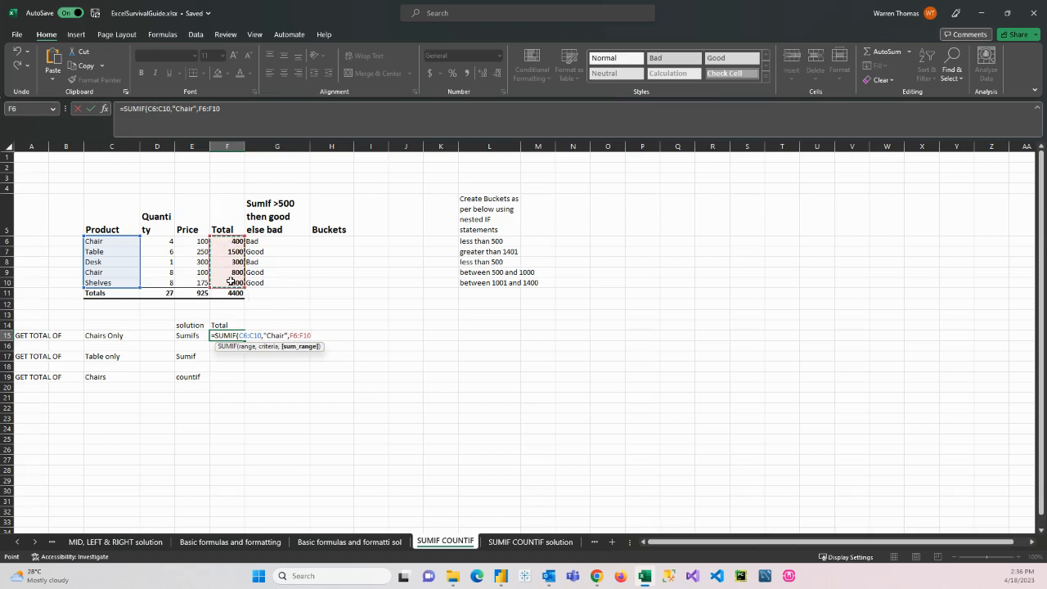
{"action": "type", "text": ")"}
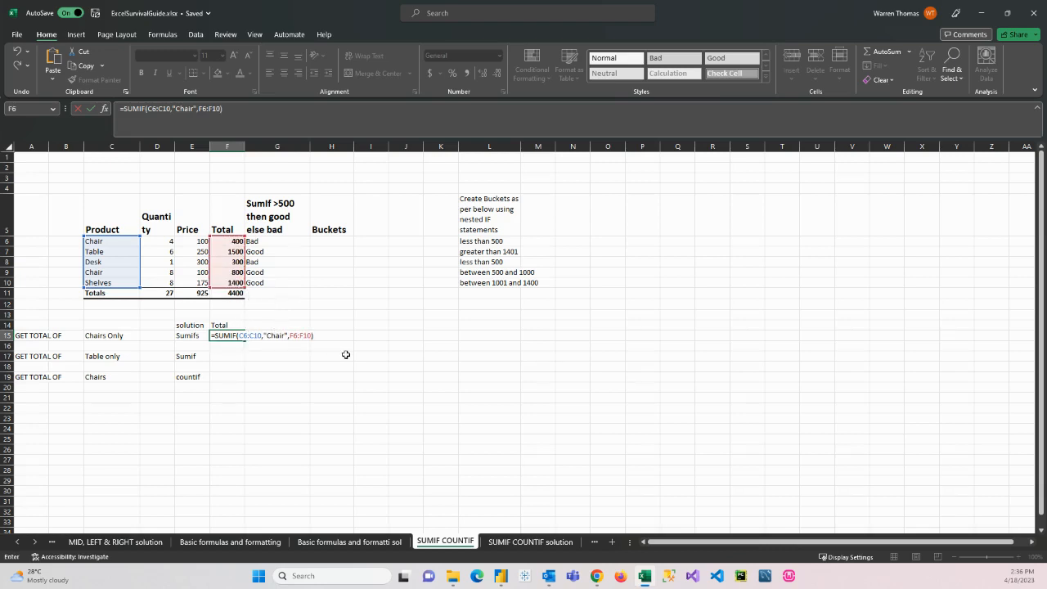
{"action": "key", "text": "Return"}
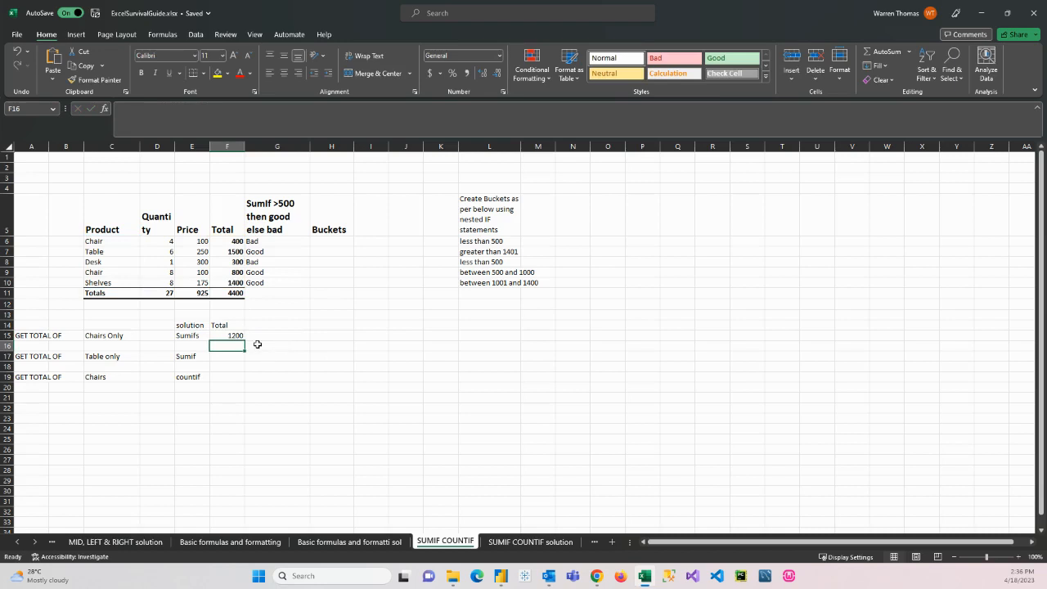
- Check the Chairs Only result in F15 against the sum of the two chair totals, F6 and F9
{"action": "left_click", "coordinate": [230, 335]}
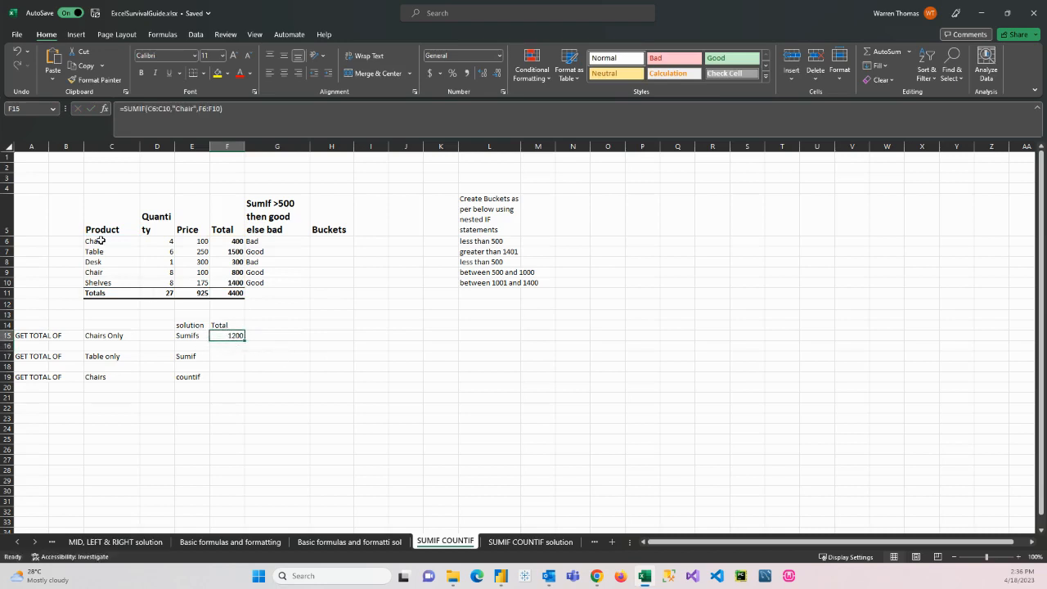
{"action": "left_click", "coordinate": [232, 241]}
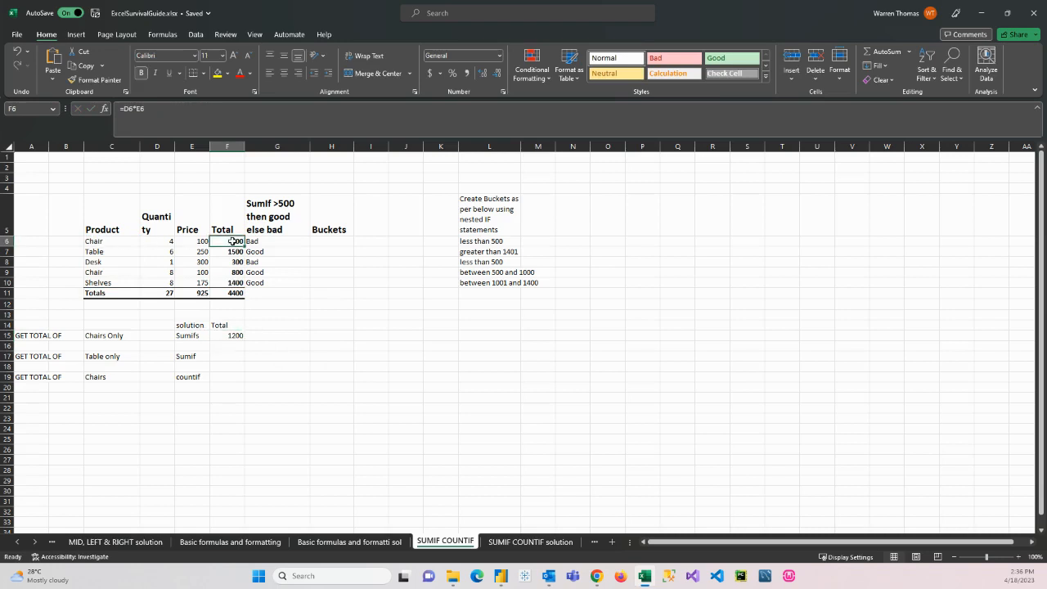
{"action": "left_click", "coordinate": [238, 272]}
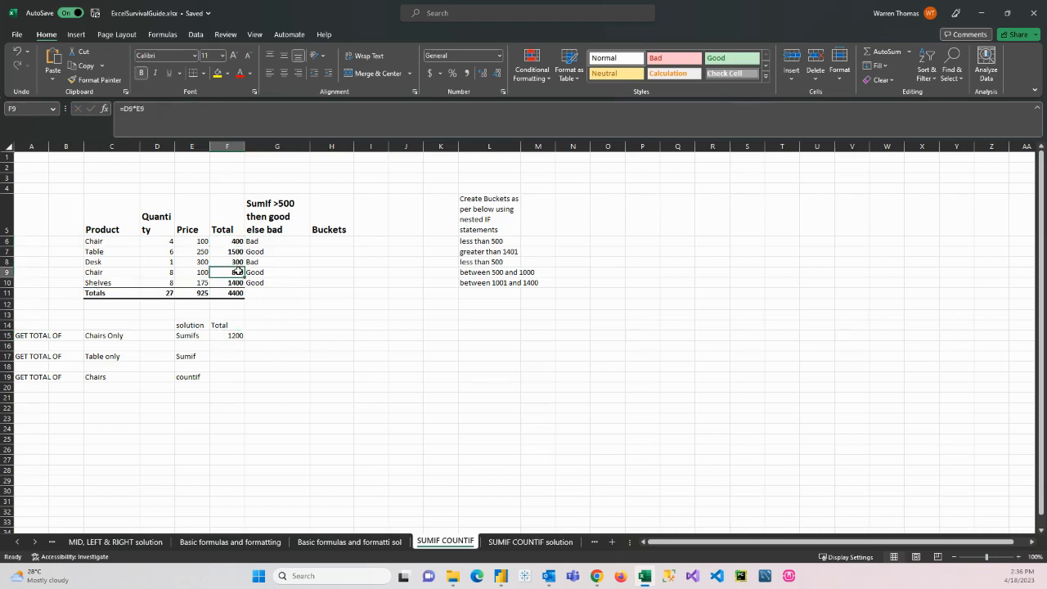
{"action": "left_click_drag", "start_coordinate": [235, 242], "coordinate": [238, 280]}
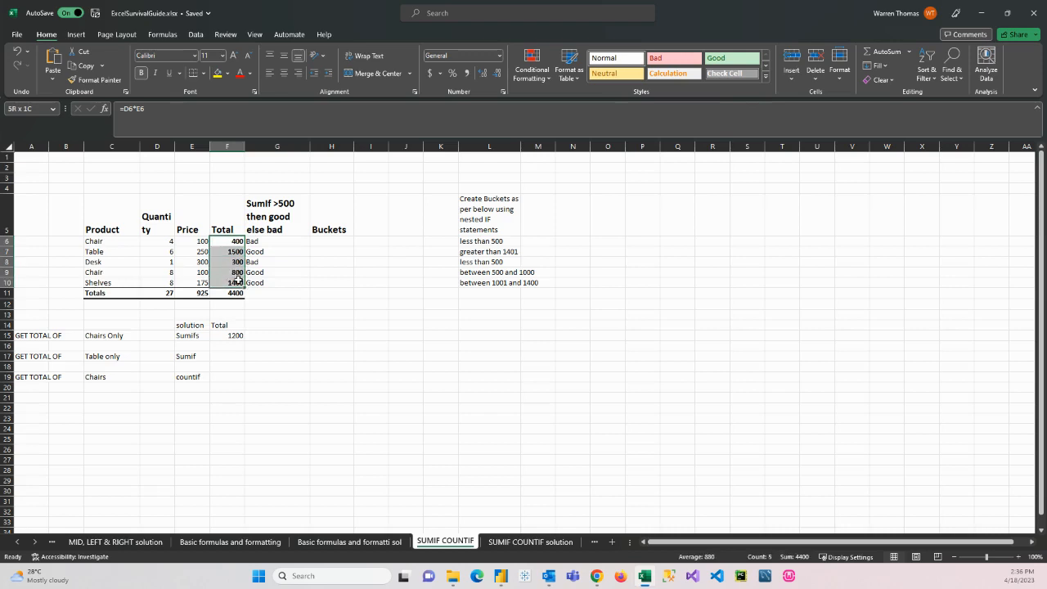
{"action": "left_click", "coordinate": [231, 242]}
{"action": "left_click", "coordinate": [232, 273], "text": "ctrl"}
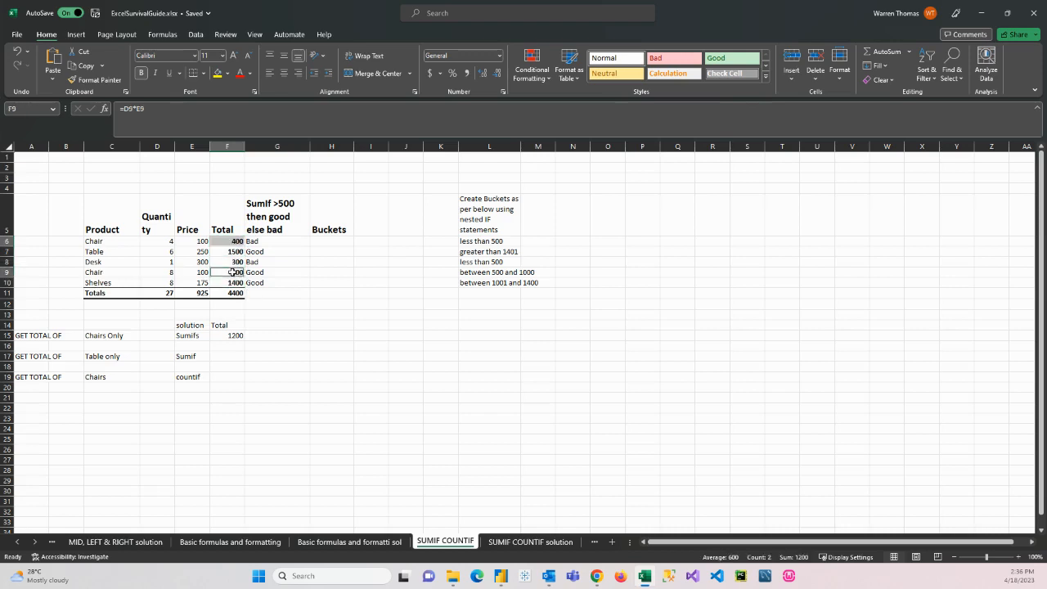
- Calculate the Table only total in F17 with =SUMIF(C6:C10,C7,F6:F10) and check it against the table's total in F7
{"action": "left_click", "coordinate": [232, 336]}
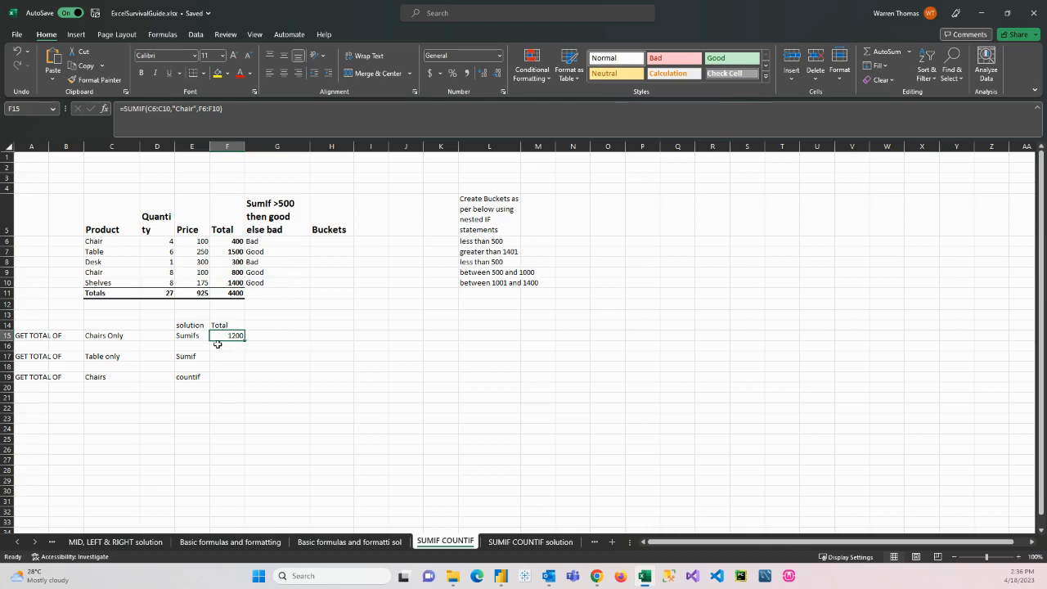
{"action": "left_click", "coordinate": [227, 357]}
{"action": "left_click", "coordinate": [93, 355]}
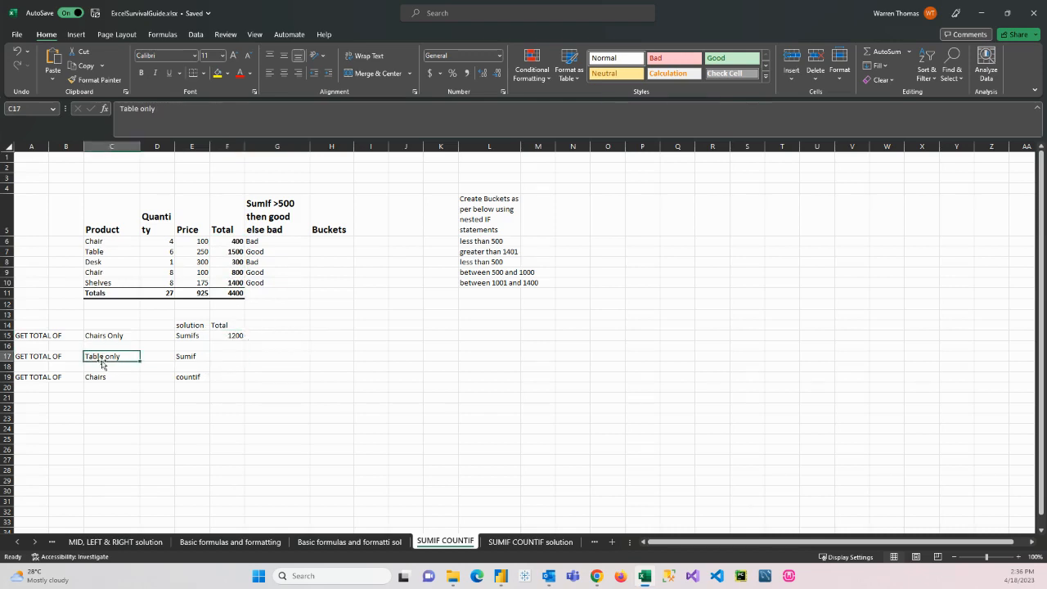
{"action": "left_click", "coordinate": [225, 359]}
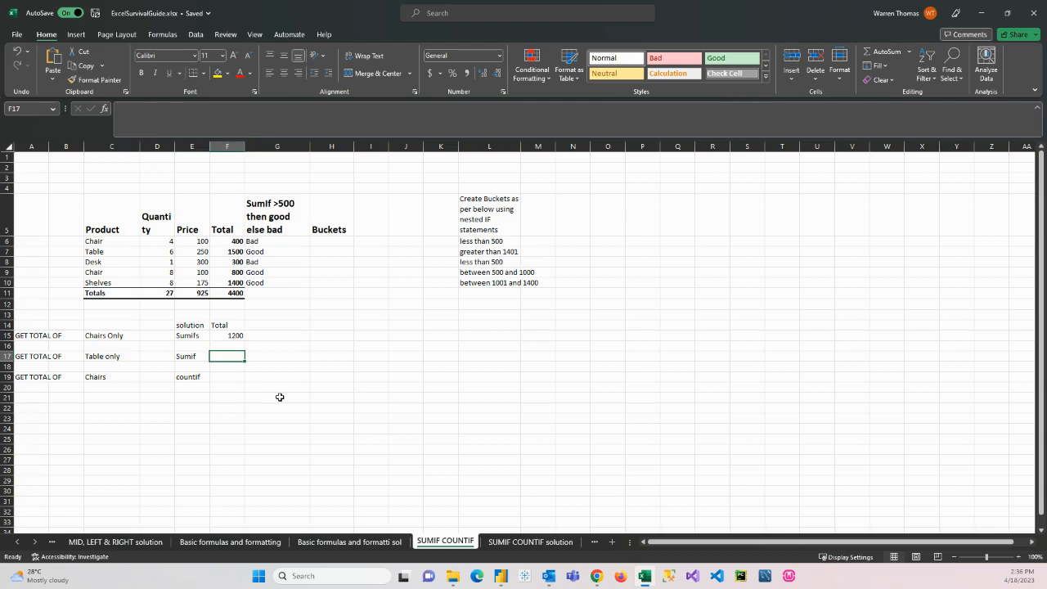
{"action": "type", "text": "=sumif"}
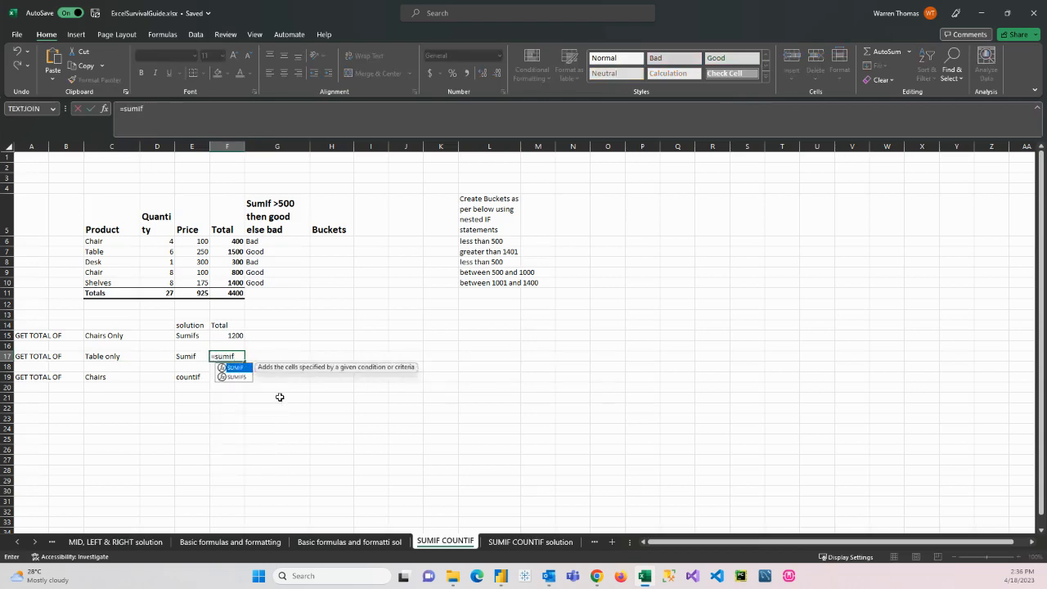
{"action": "key", "text": "Tab"}
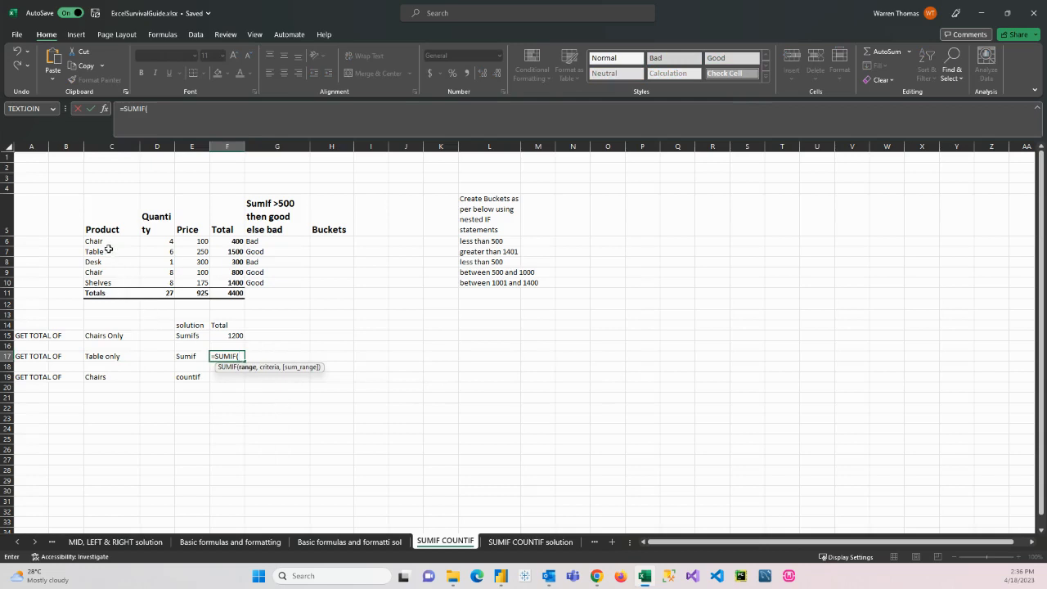
{"action": "left_click_drag", "start_coordinate": [110, 242], "coordinate": [114, 284]}
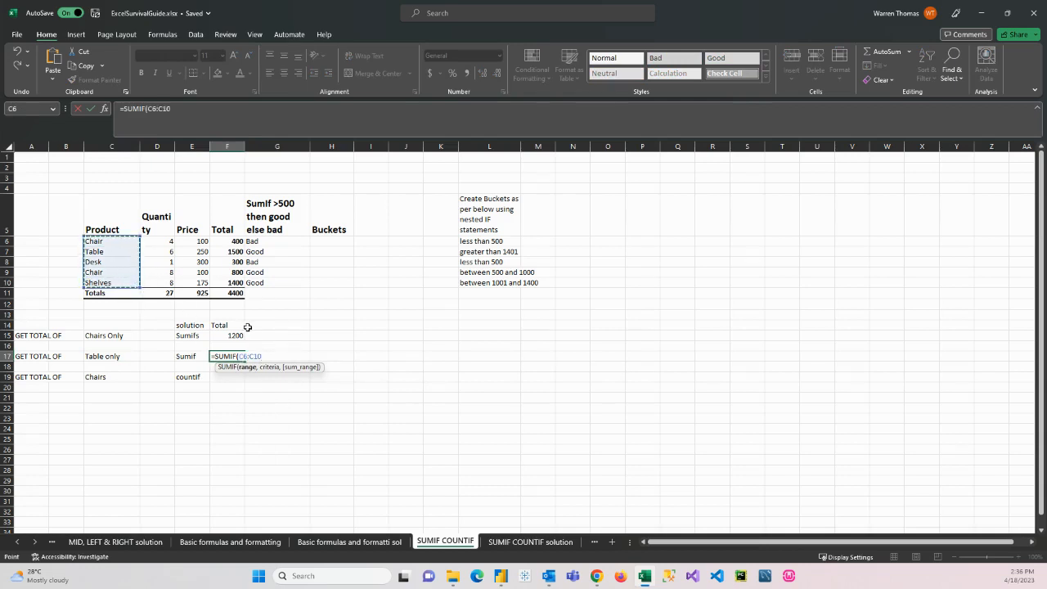
{"action": "type", "text": ","}
{"action": "left_click", "coordinate": [107, 253]}
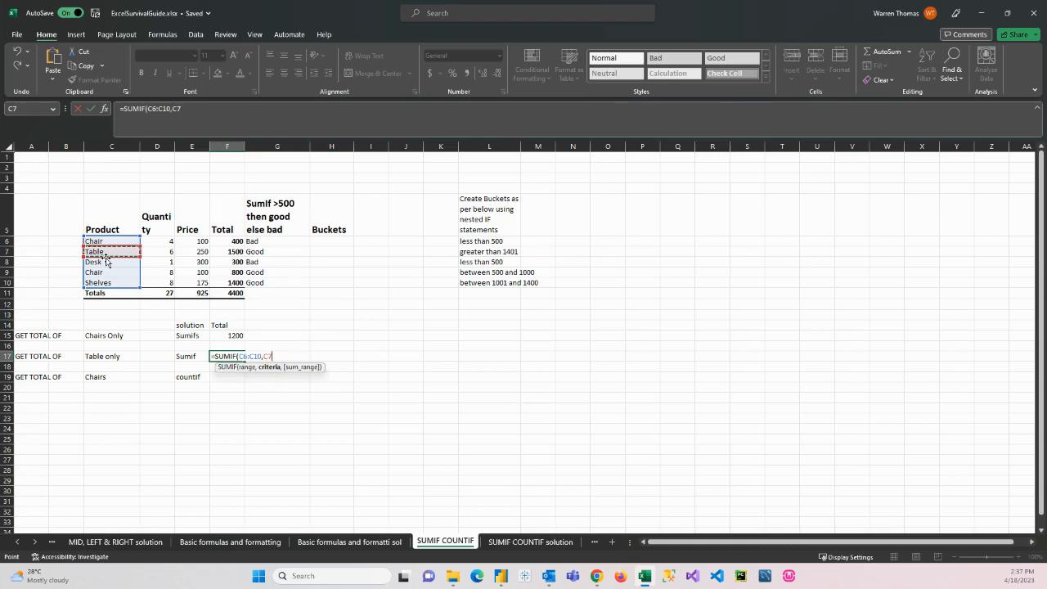
{"action": "type", "text": ","}
{"action": "left_click_drag", "start_coordinate": [233, 241], "coordinate": [233, 287]}
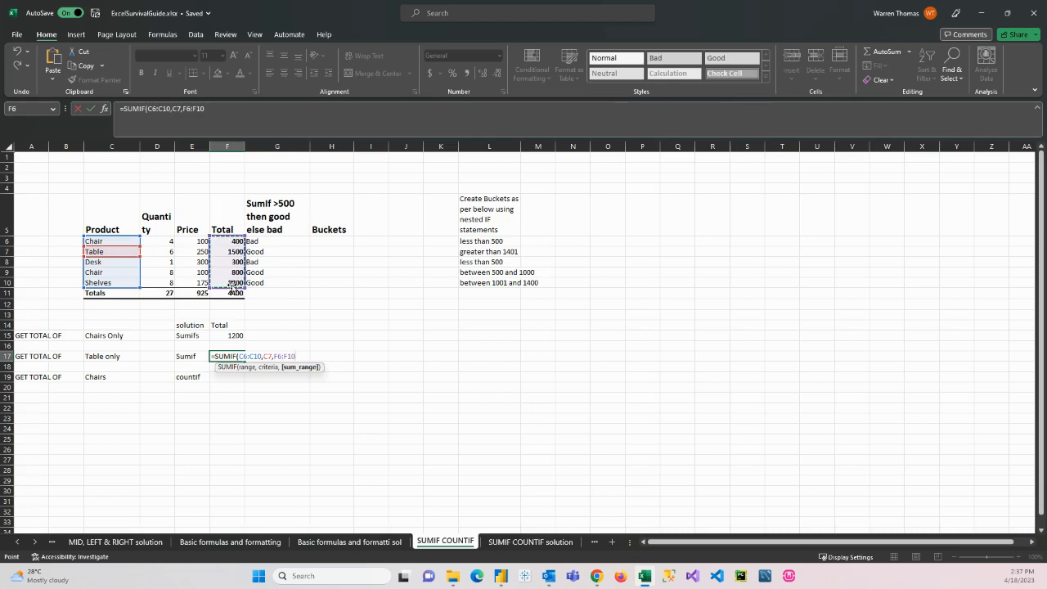
{"action": "type", "text": ")"}
{"action": "key", "text": "Return"}
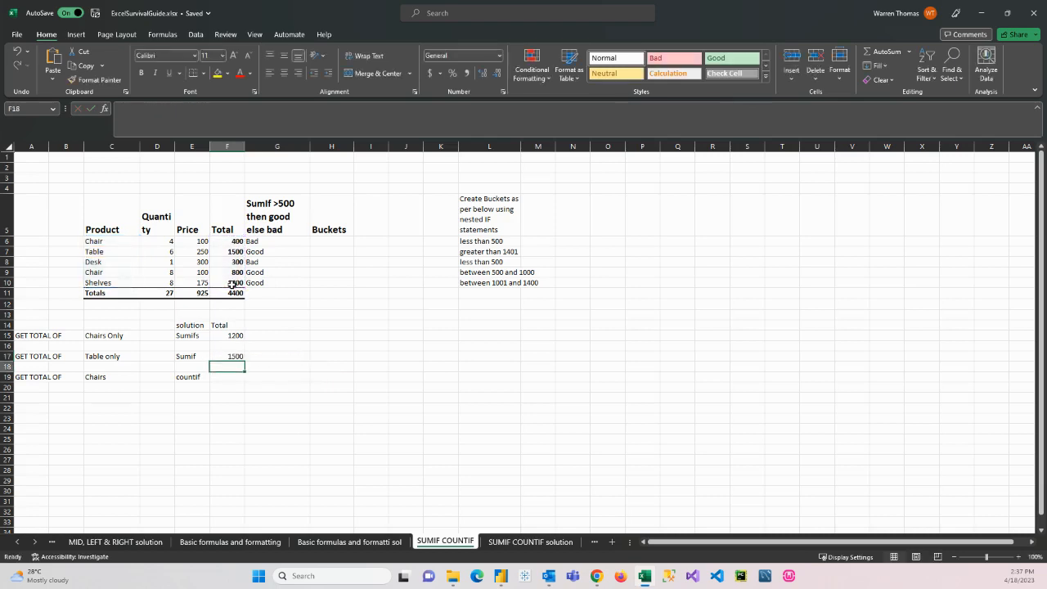
{"action": "left_click", "coordinate": [234, 354]}
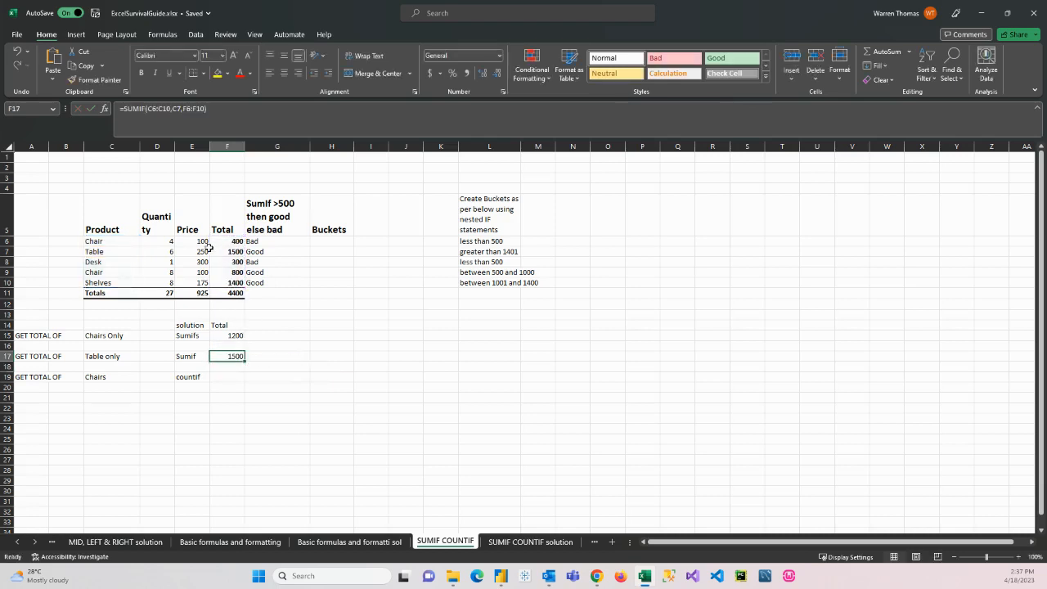
{"action": "left_click", "coordinate": [233, 251]}
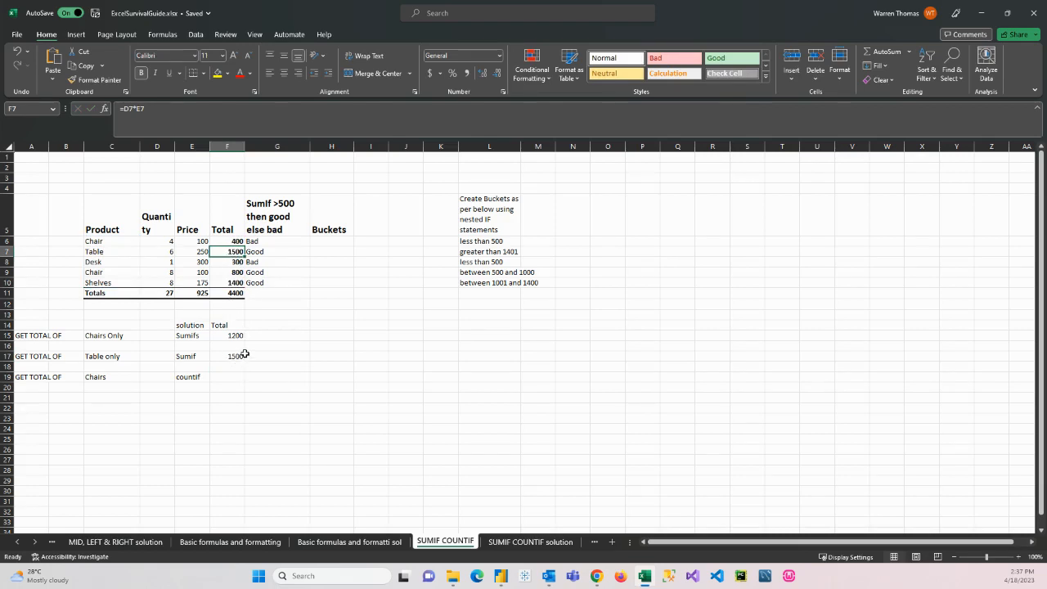
- Count the chair entries in F19 with =COUNTIF(C6:C10,"Chair")
{"action": "left_click", "coordinate": [196, 377]}
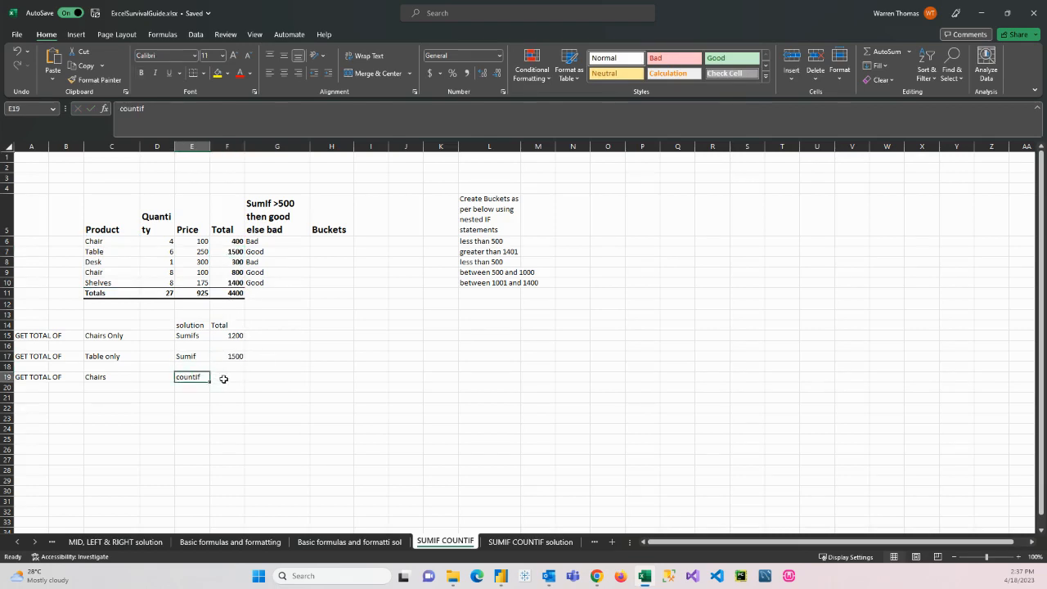
{"action": "left_click", "coordinate": [219, 378]}
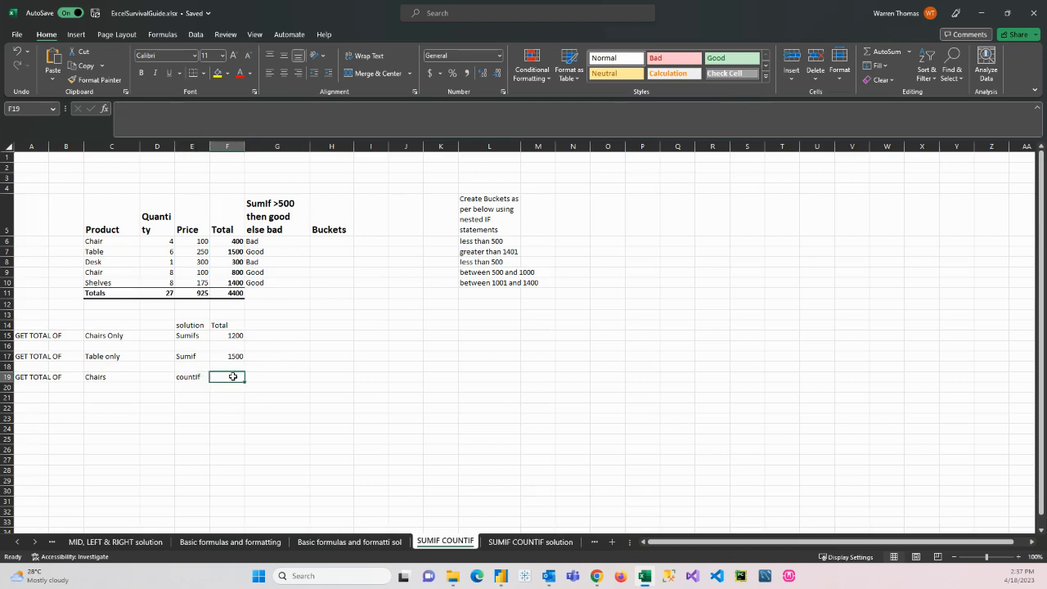
{"action": "type", "text": "=count"}
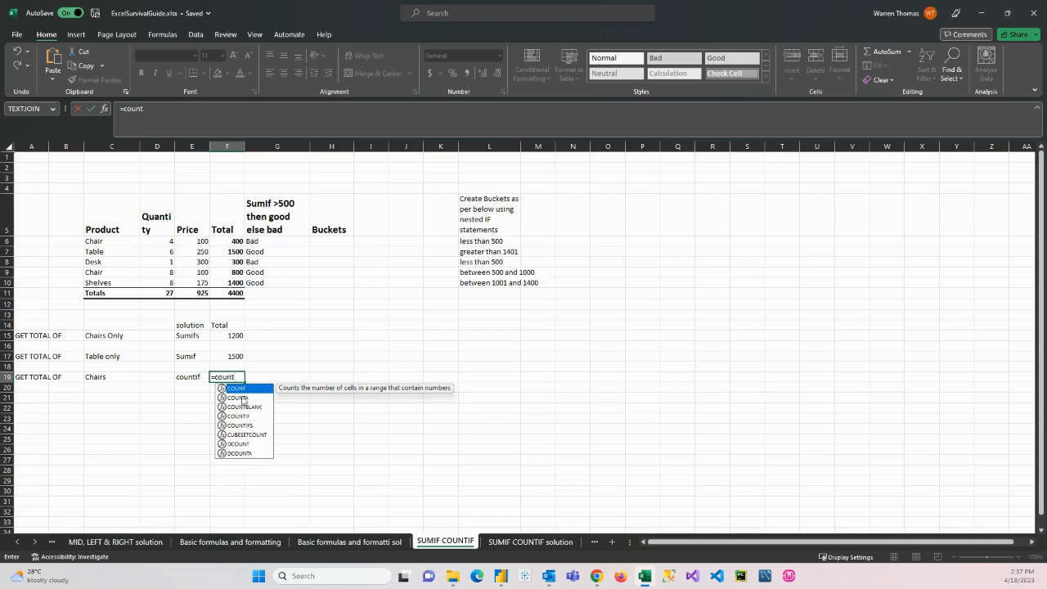
{"action": "double_click", "coordinate": [238, 416]}
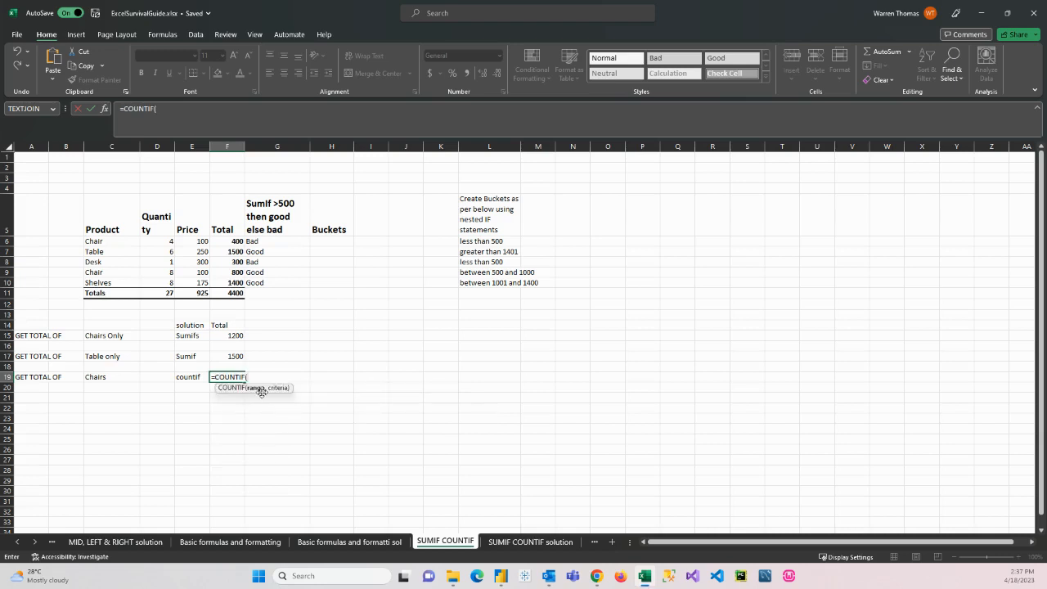
{"action": "left_click_drag", "start_coordinate": [102, 242], "coordinate": [104, 282]}
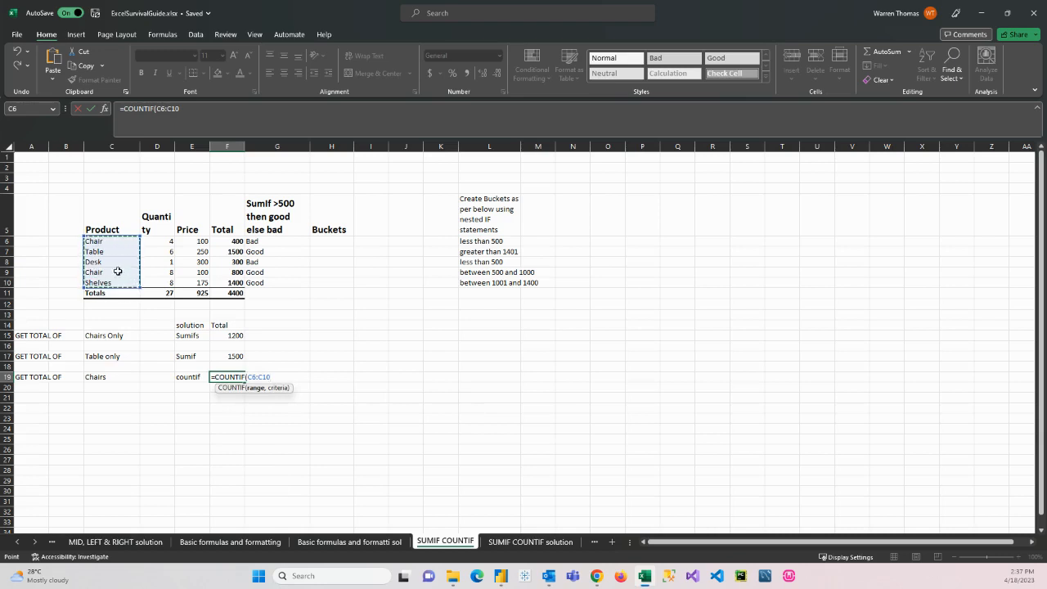
{"action": "type", "text": ",\"Chair"}
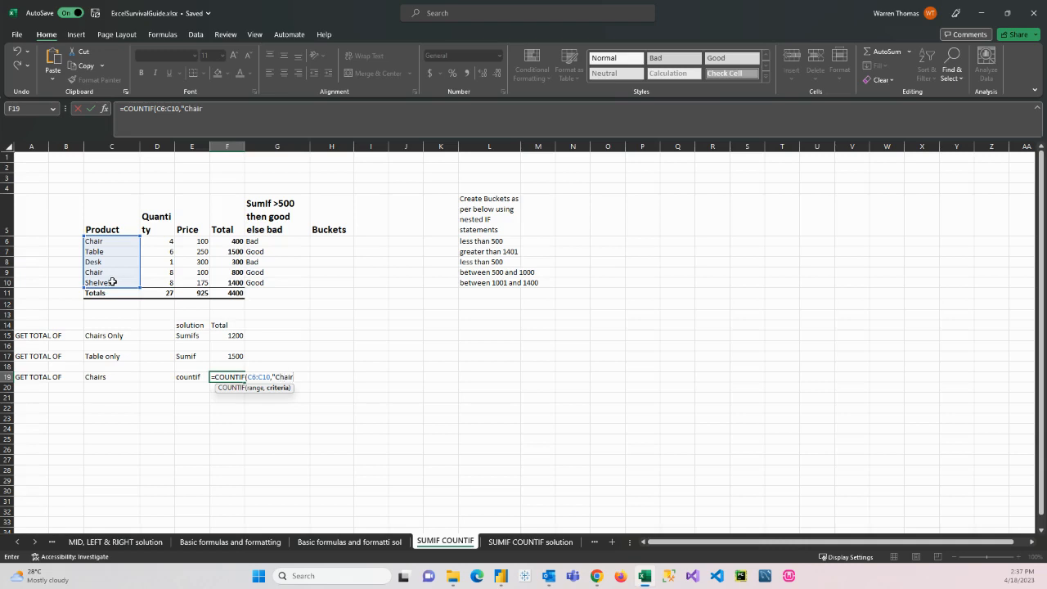
{"action": "type", "text": "\")"}
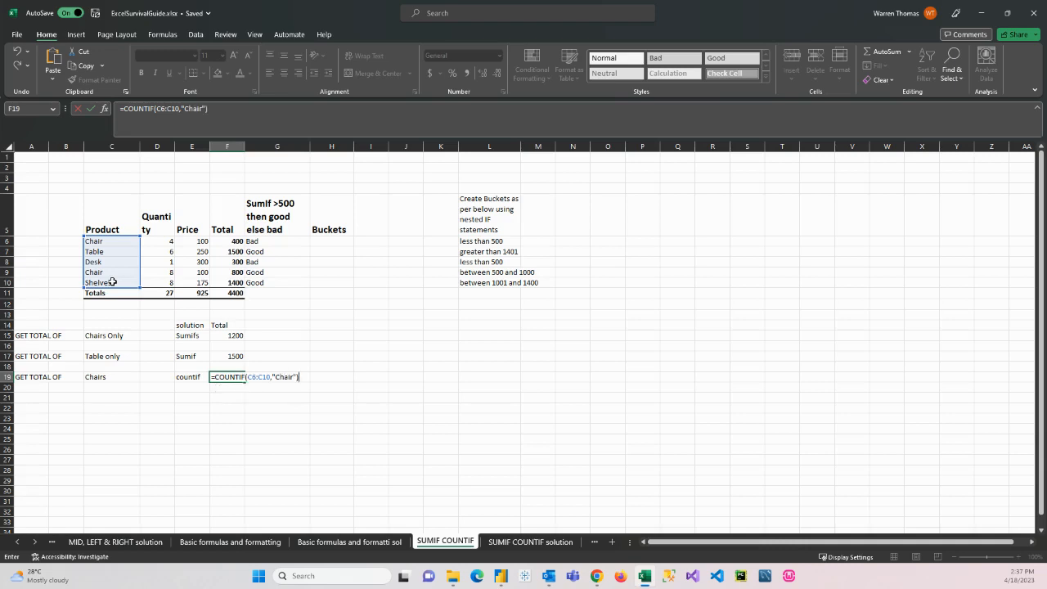
{"action": "key", "text": "Return"}
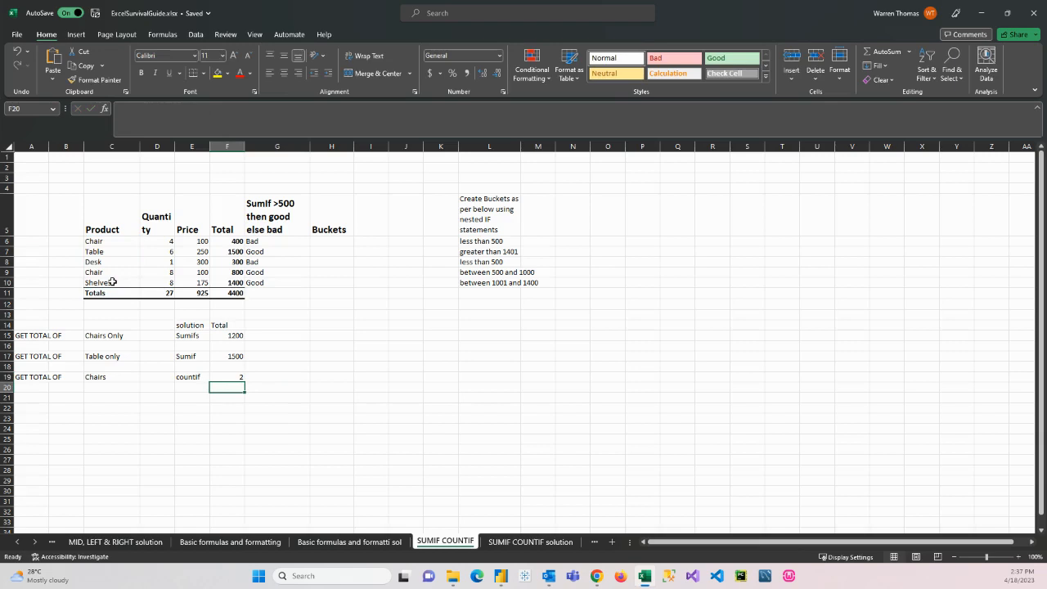
- Check the COUNTIF result in F19 against the Chair entries in C6 and C9
{"action": "left_click", "coordinate": [234, 376]}
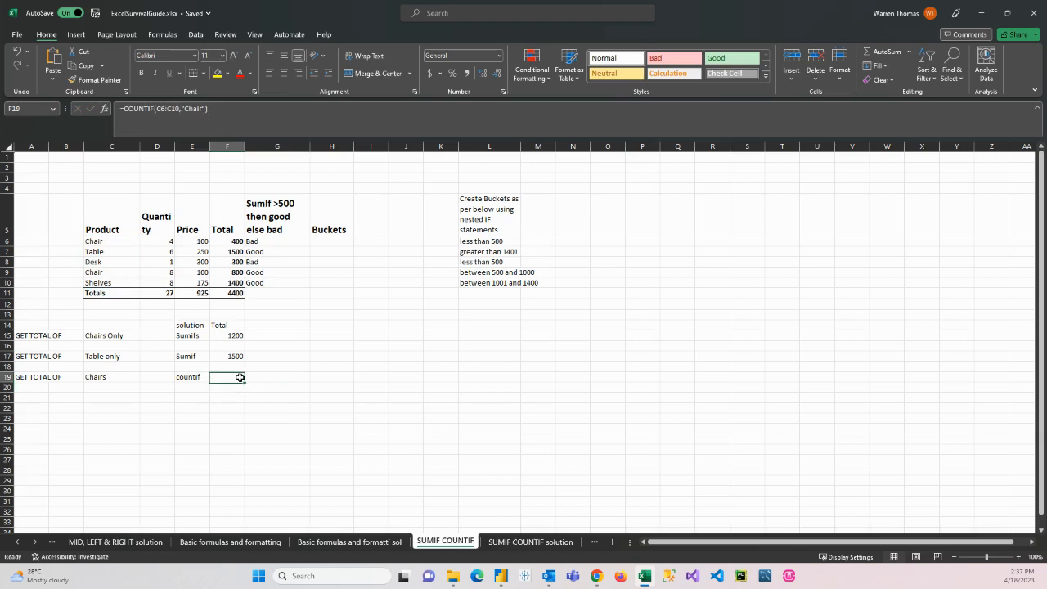
{"action": "left_click", "coordinate": [106, 244]}
{"action": "left_click", "coordinate": [106, 271]}
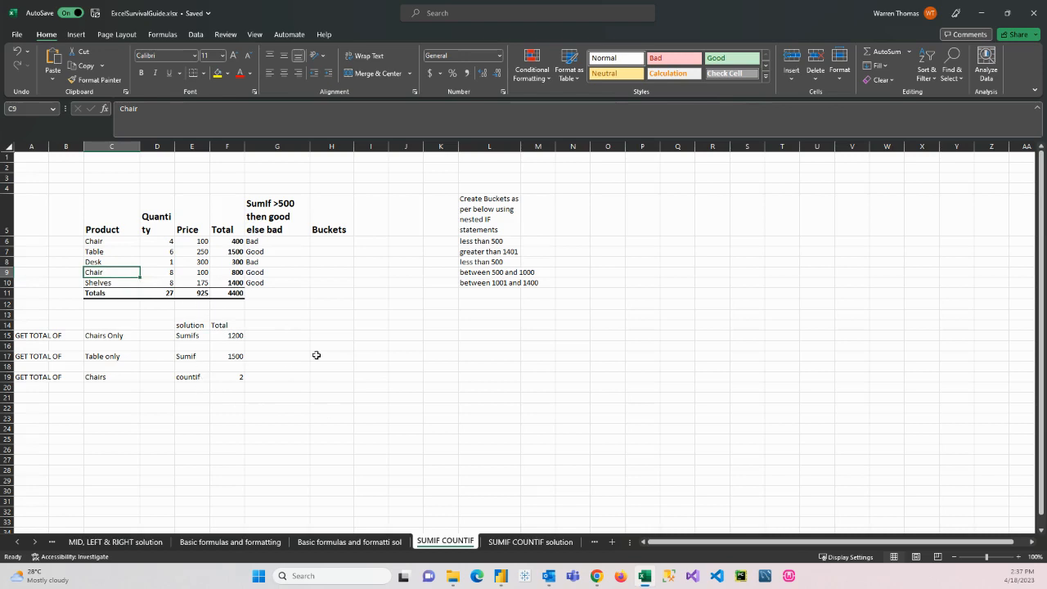
- Open the SUMIF COUNTIF solution sheet and review the nested IF bucket formula in each row of H6:H10
{"action": "left_click", "coordinate": [520, 544]}
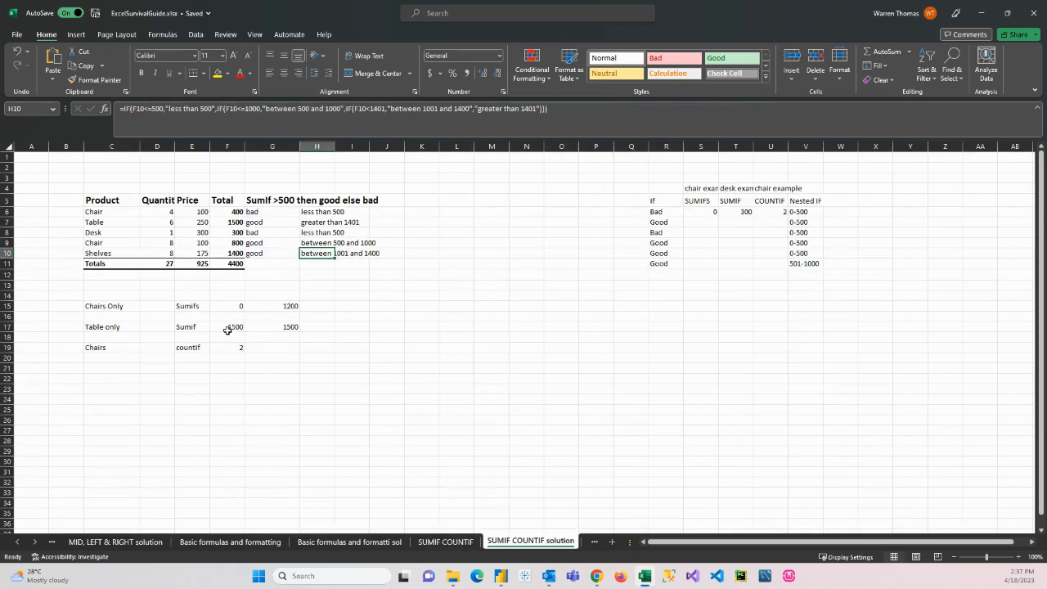
{"action": "left_click", "coordinate": [397, 347]}
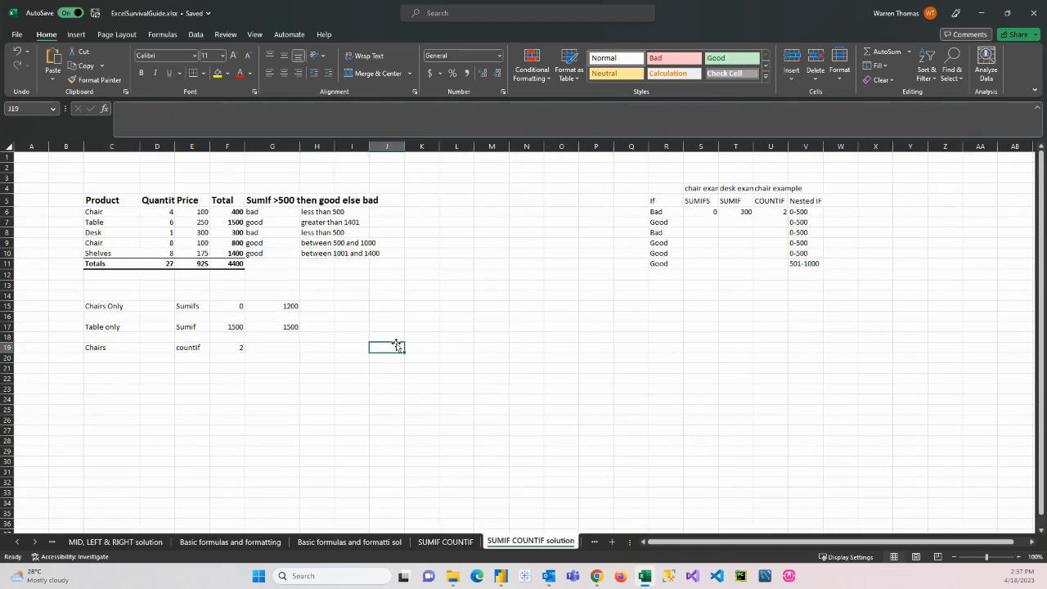
{"action": "left_click", "coordinate": [323, 212]}
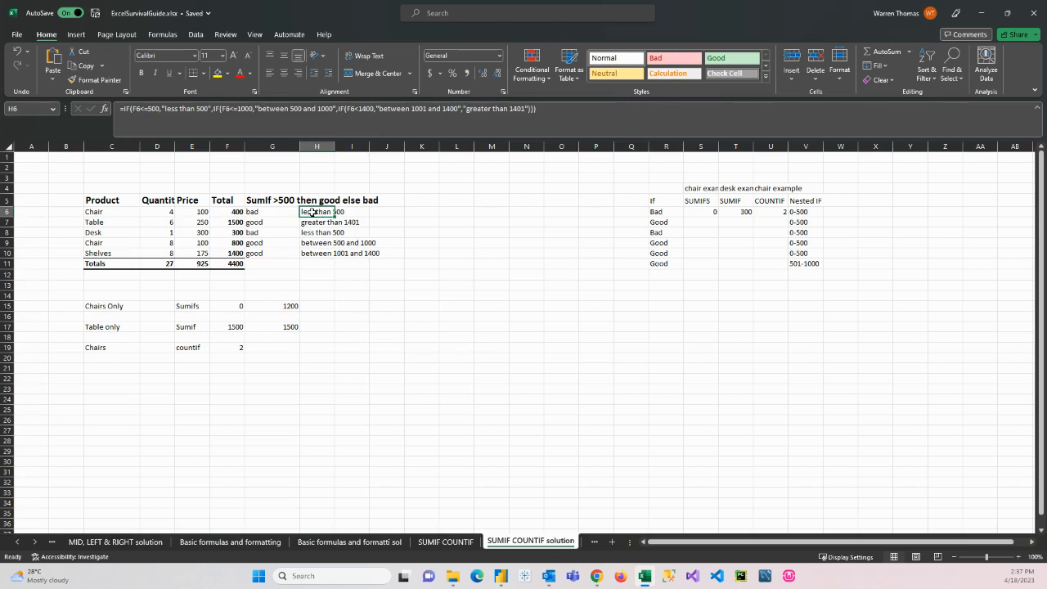
{"action": "left_click", "coordinate": [314, 221]}
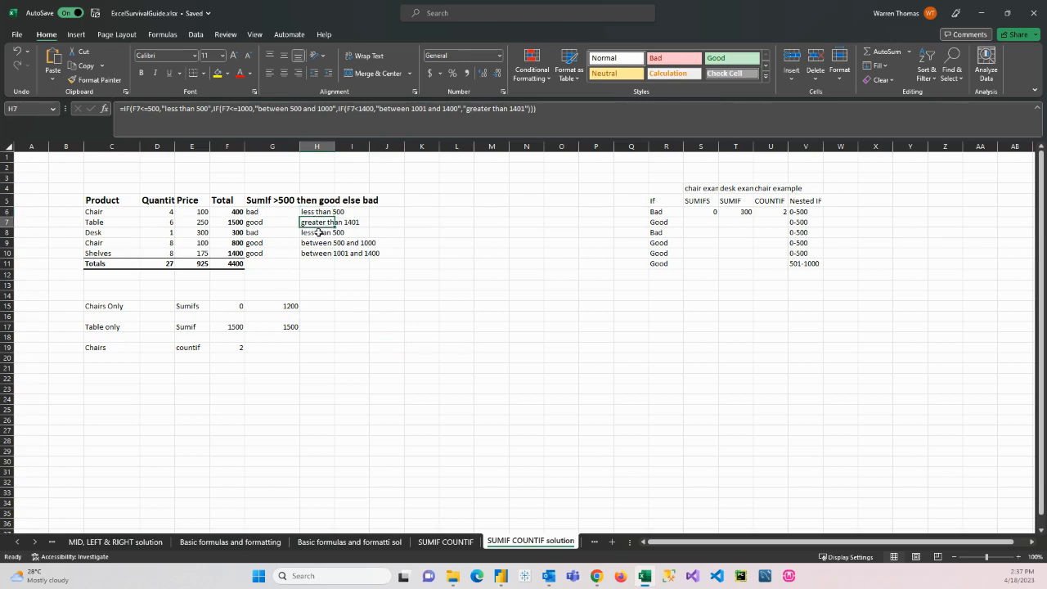
{"action": "left_click", "coordinate": [315, 232]}
{"action": "left_click", "coordinate": [316, 243]}
{"action": "left_click", "coordinate": [319, 253]}
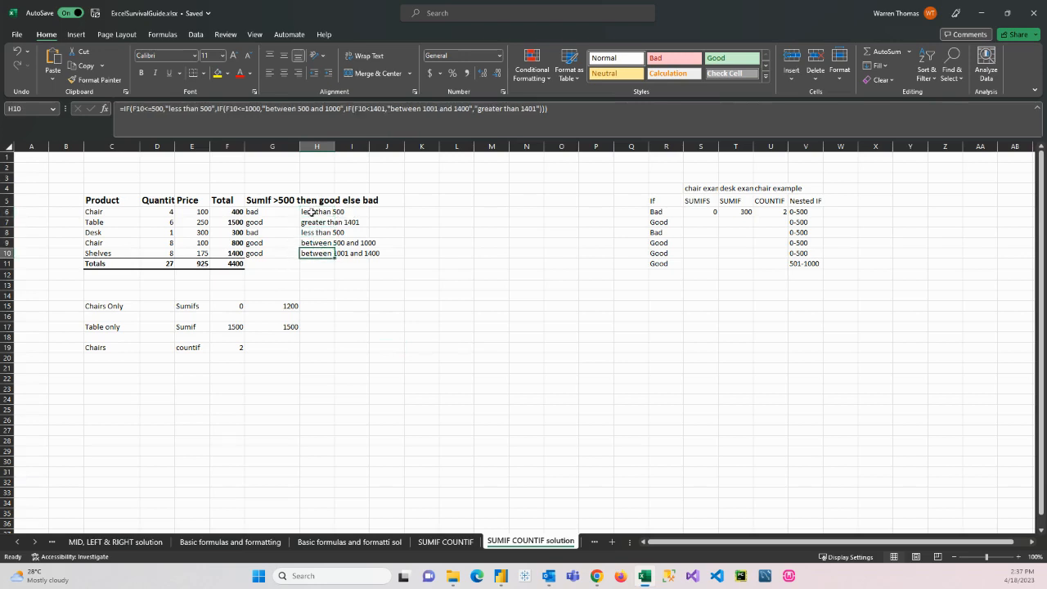
- Examine the F6<=500 test and its "less than 500" result in H6's nested IF formula against the total in F6
{"action": "left_click", "coordinate": [236, 211]}
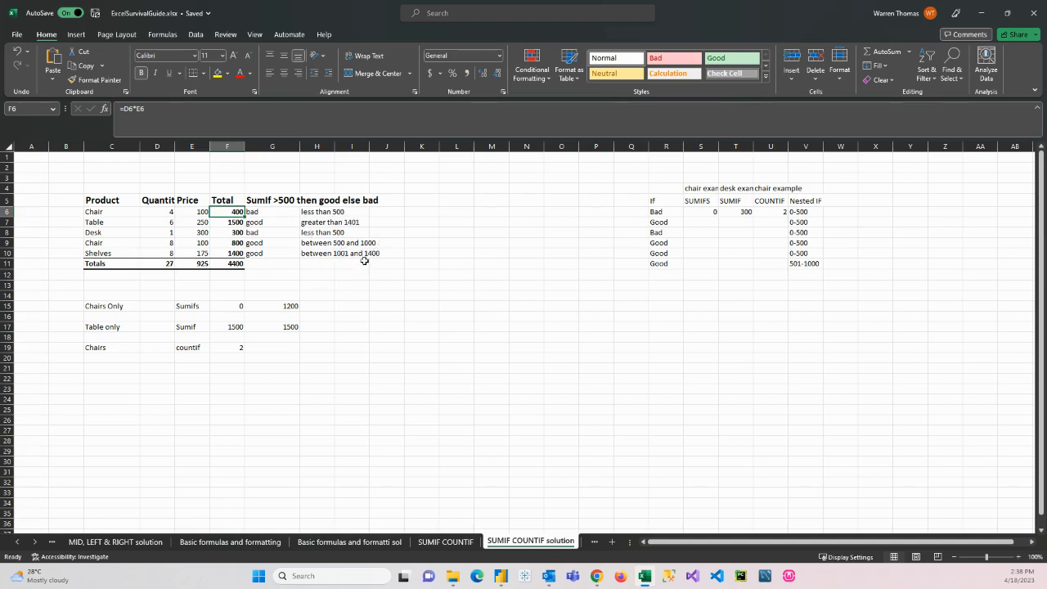
{"action": "left_click", "coordinate": [318, 212]}
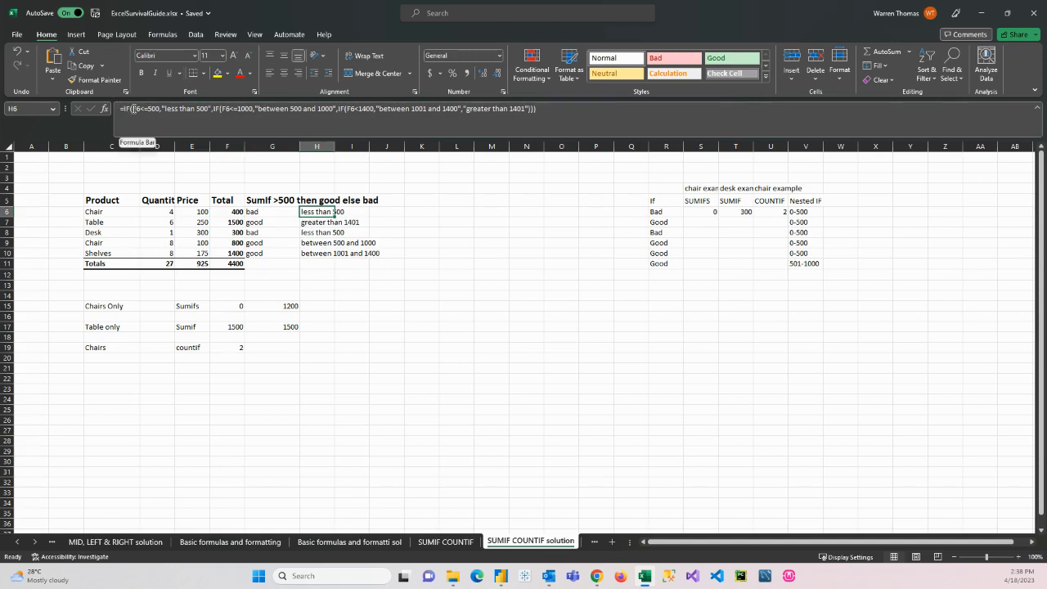
{"action": "left_click_drag", "start_coordinate": [133, 108], "coordinate": [161, 108]}
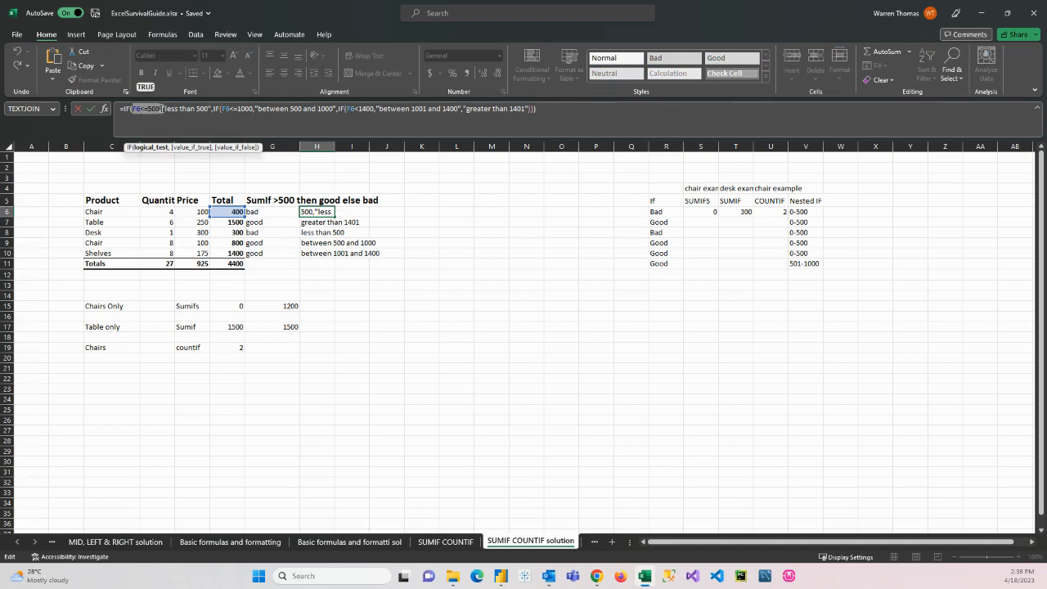
{"action": "left_click_drag", "start_coordinate": [161, 109], "coordinate": [212, 104]}
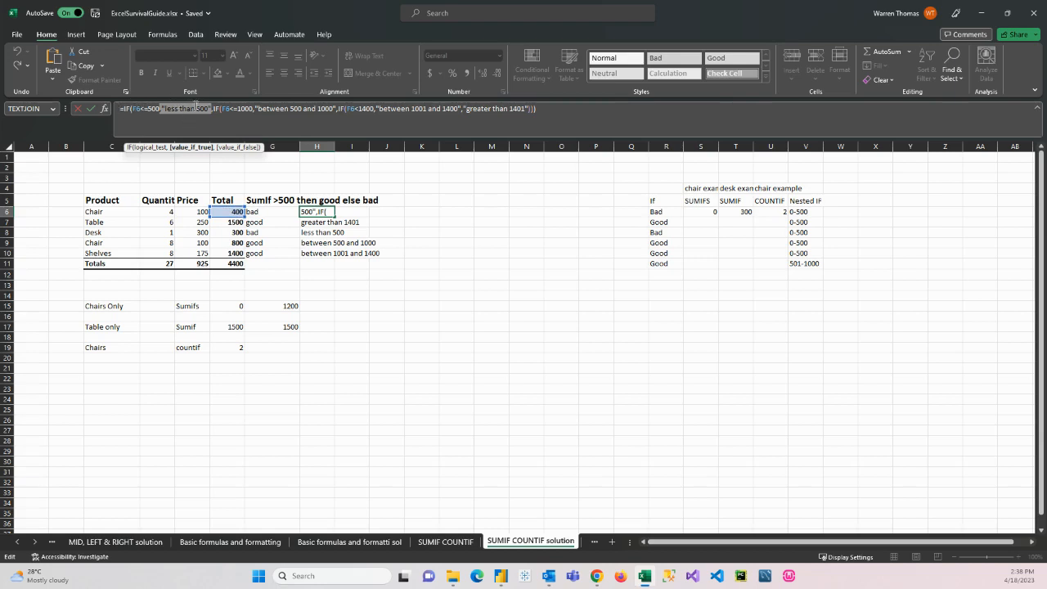
- Trace the inner IF tests F6<=1000 and F6<1400 in H6's formula with their results, including the final "greater than 1401" fallback
{"action": "mouse_move", "coordinate": [215, 108]}
{"action": "left_mouse_down"}
{"action": "mouse_move", "coordinate": [314, 106]}
{"action": "mouse_move", "coordinate": [219, 109]}
{"action": "left_mouse_up"}
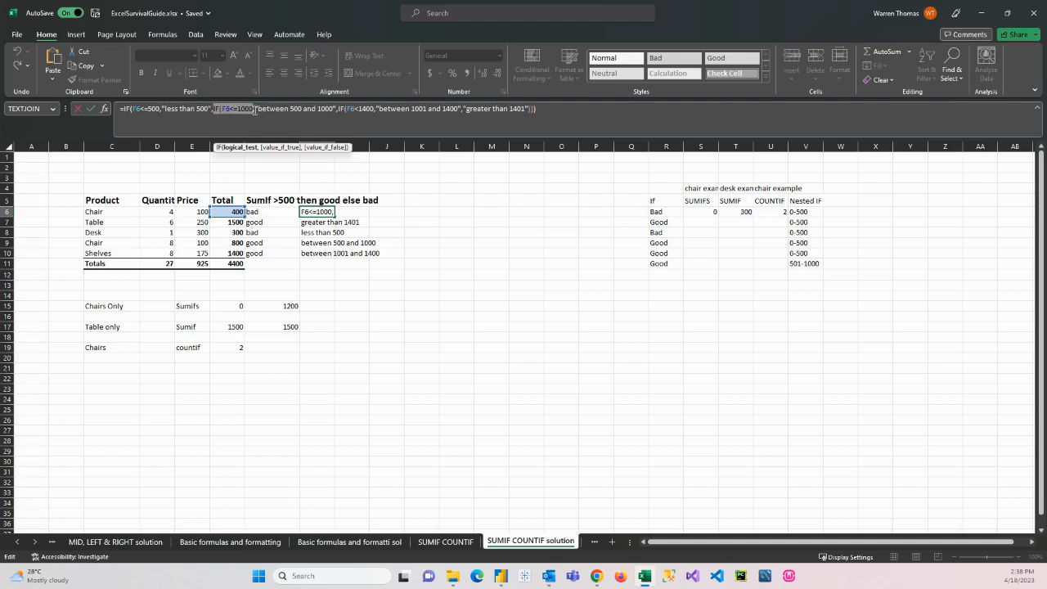
{"action": "left_click_drag", "start_coordinate": [259, 109], "coordinate": [330, 109]}
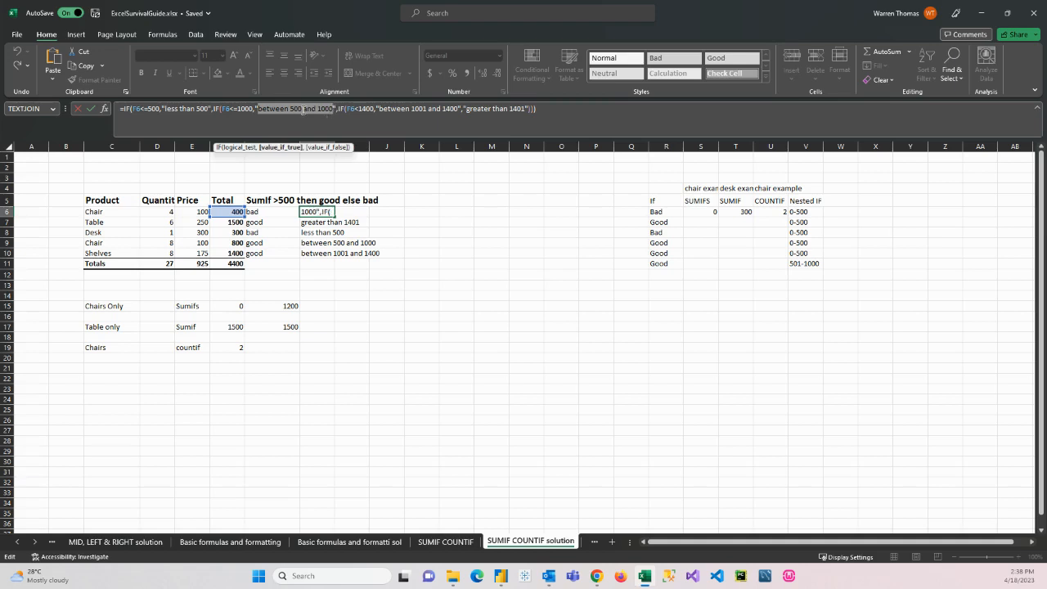
{"action": "left_click_drag", "start_coordinate": [224, 109], "coordinate": [254, 108]}
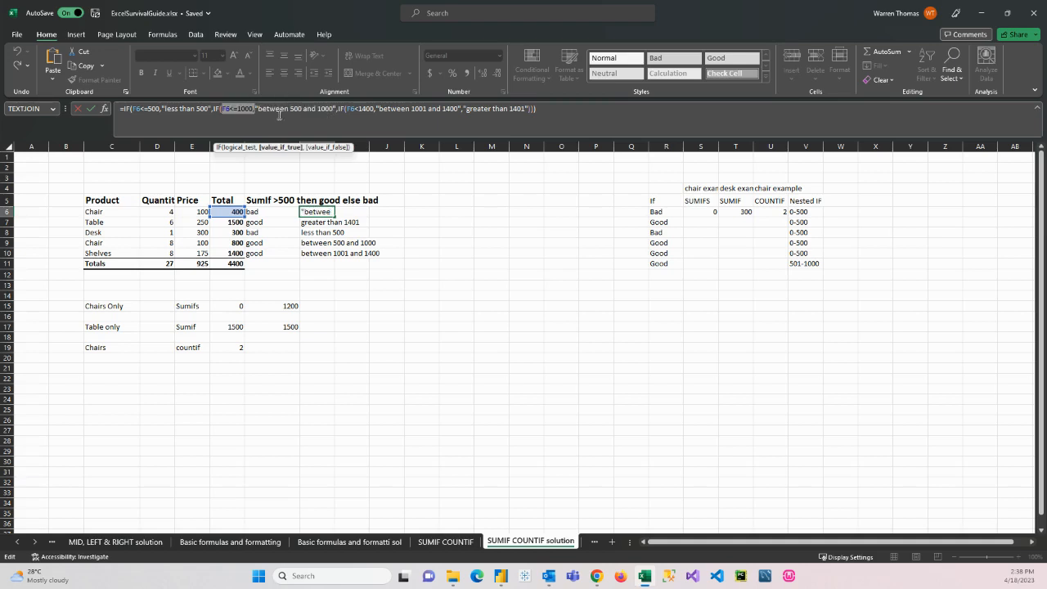
{"action": "left_click_drag", "start_coordinate": [337, 109], "coordinate": [367, 109]}
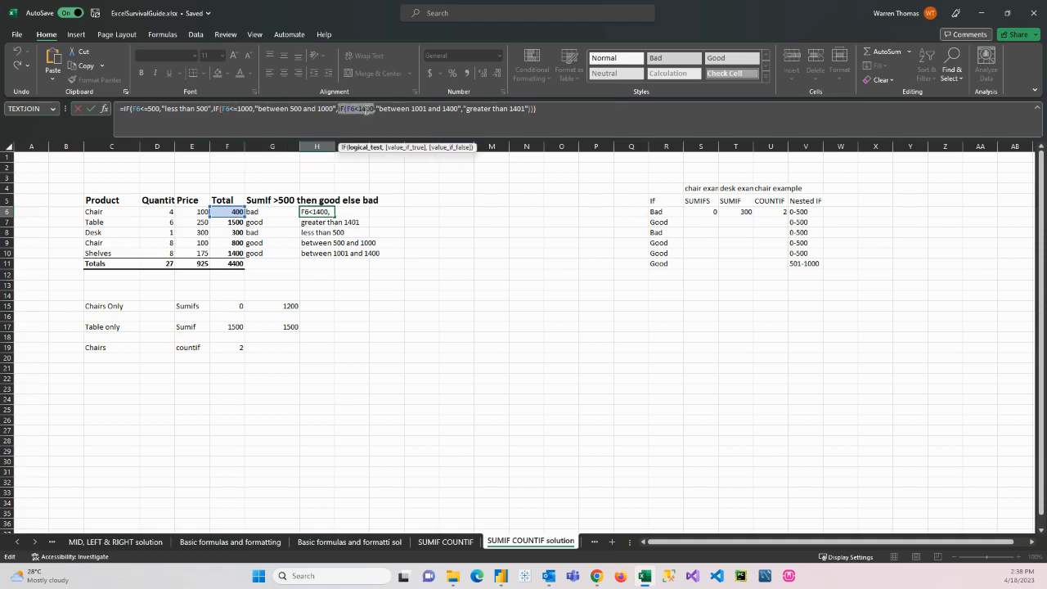
{"action": "left_click_drag", "start_coordinate": [377, 109], "coordinate": [528, 110]}
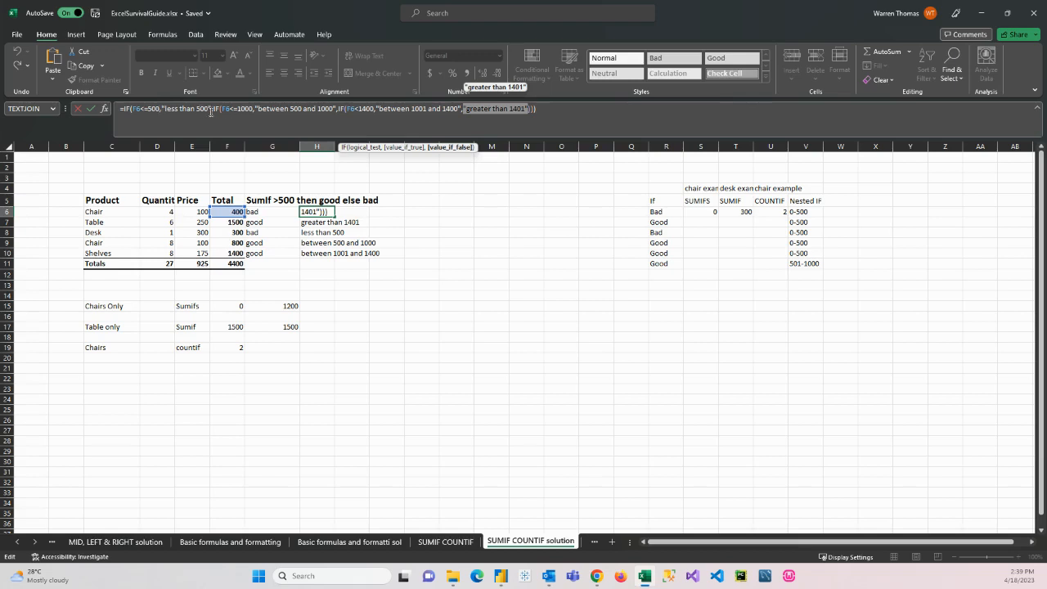
{"action": "left_click_drag", "start_coordinate": [214, 109], "coordinate": [280, 108]}
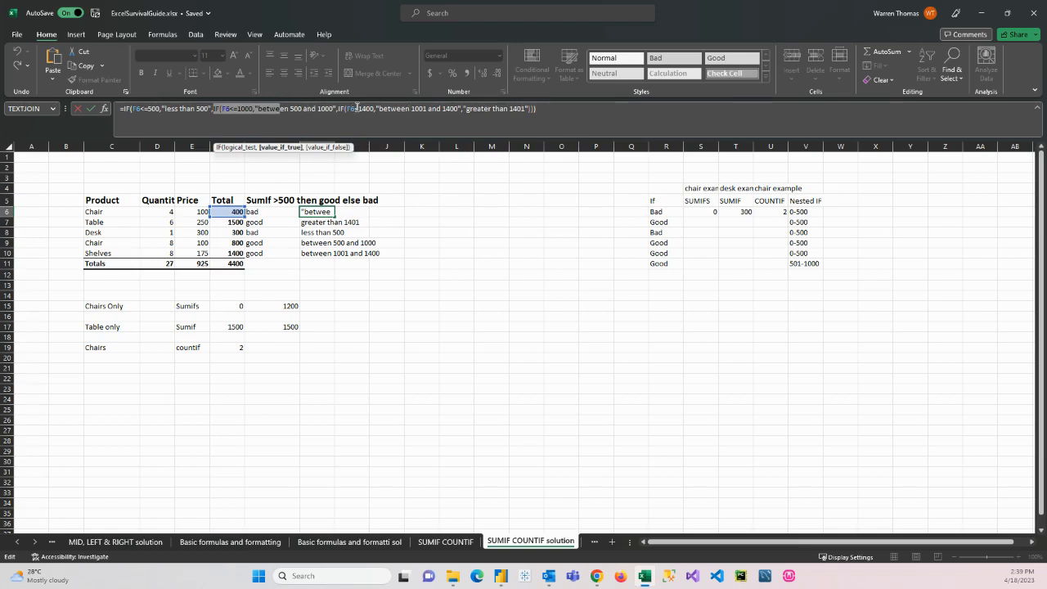
{"action": "key", "text": "Return"}
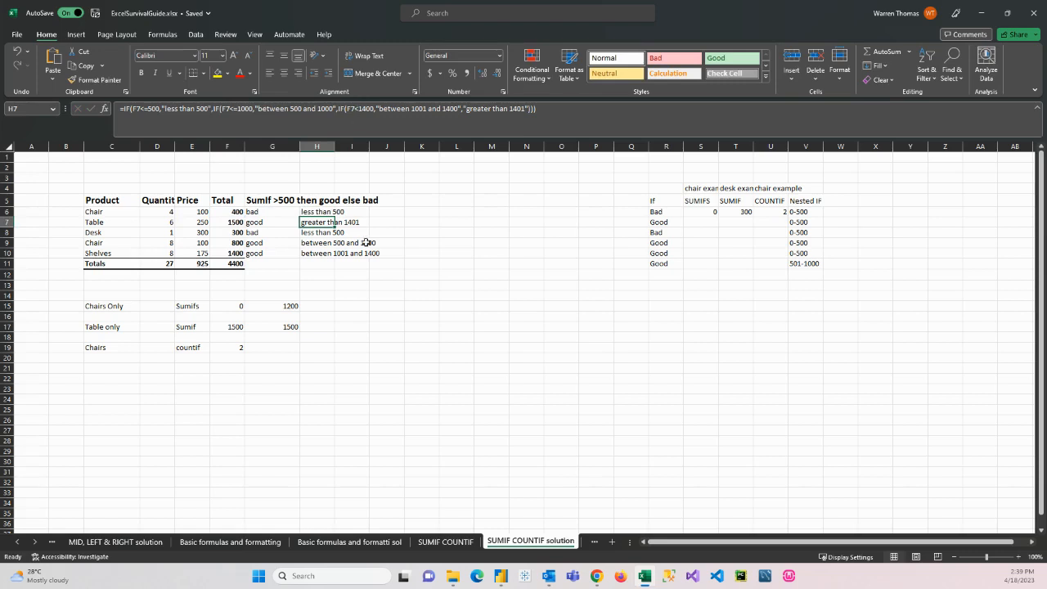
- Compare the nested IF formulas row by row from H6 down to H10
{"action": "left_click", "coordinate": [326, 211]}
{"action": "left_click", "coordinate": [327, 223]}
{"action": "left_click", "coordinate": [328, 233]}
{"action": "left_click", "coordinate": [325, 243]}
{"action": "left_click", "coordinate": [324, 255]}
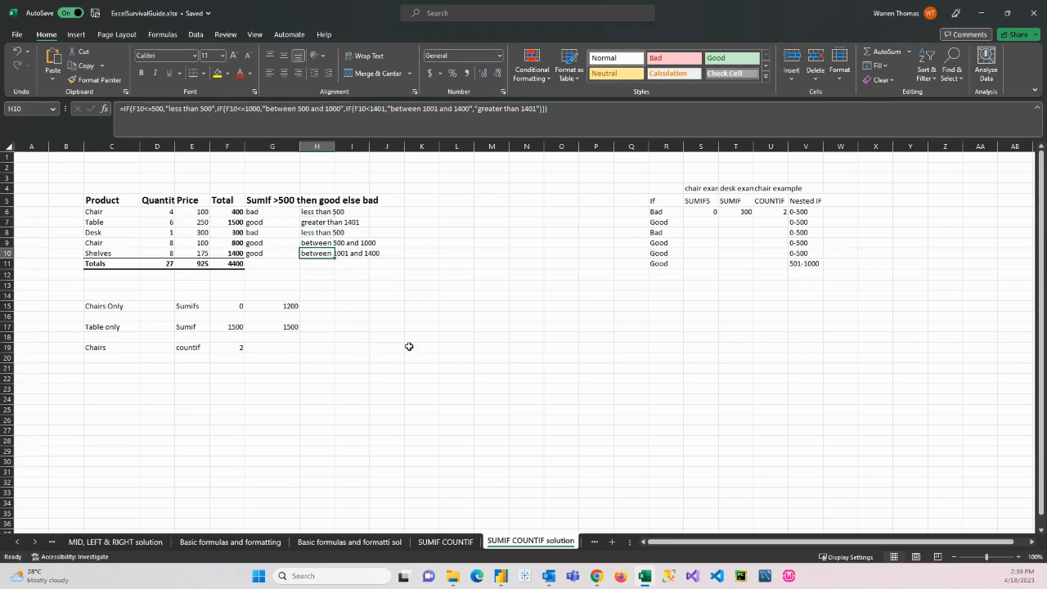
- Recap the Sumifs and countif examples in E15 and E19, and select the nested IF results in H6:H10
{"action": "left_click", "coordinate": [190, 307]}
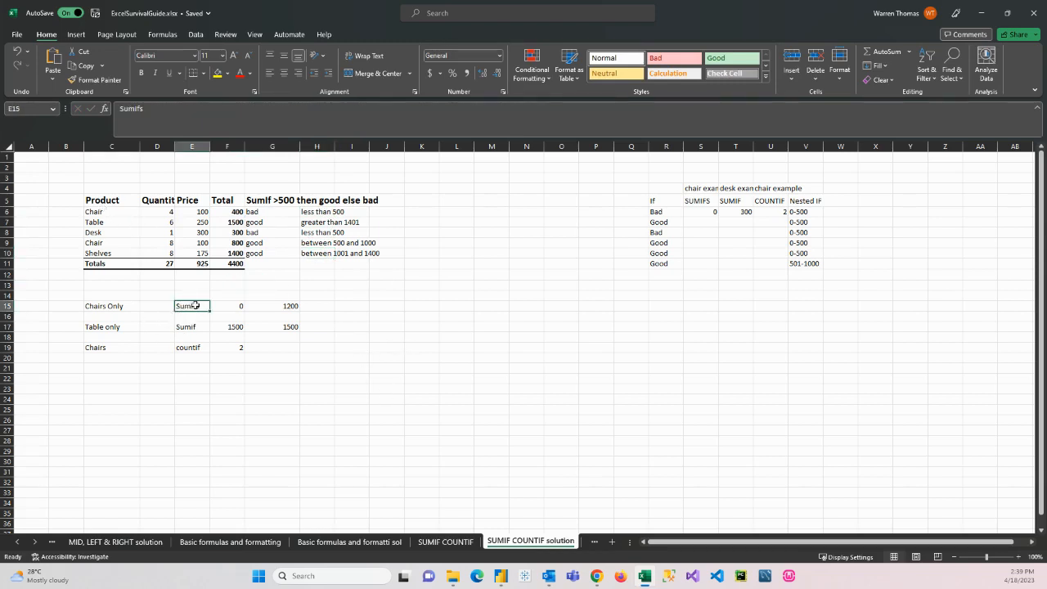
{"action": "left_click", "coordinate": [194, 346]}
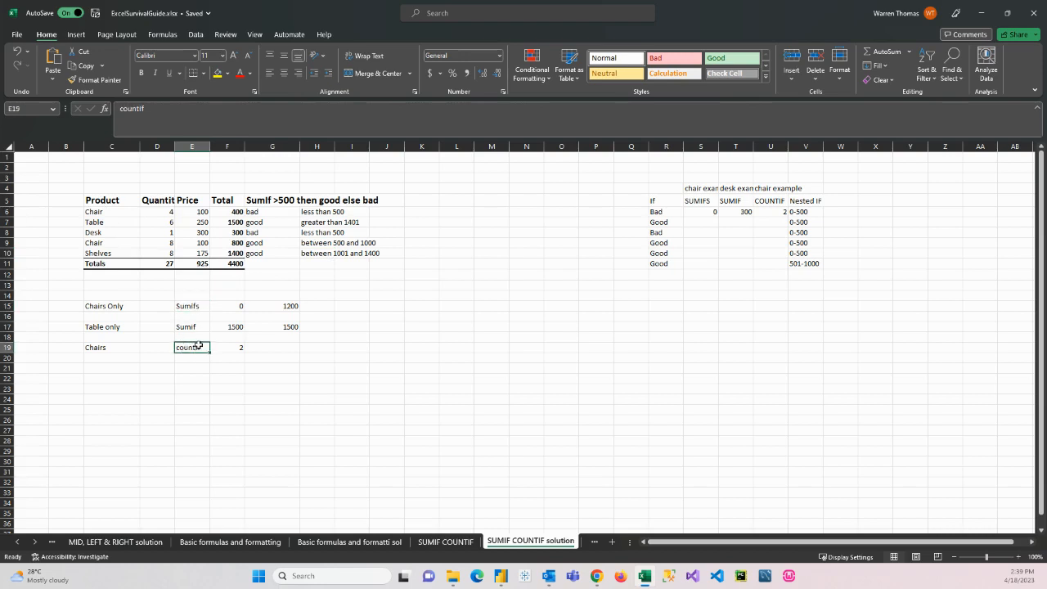
{"action": "left_click", "coordinate": [288, 211]}
{"action": "left_click_drag", "start_coordinate": [318, 211], "coordinate": [327, 253]}
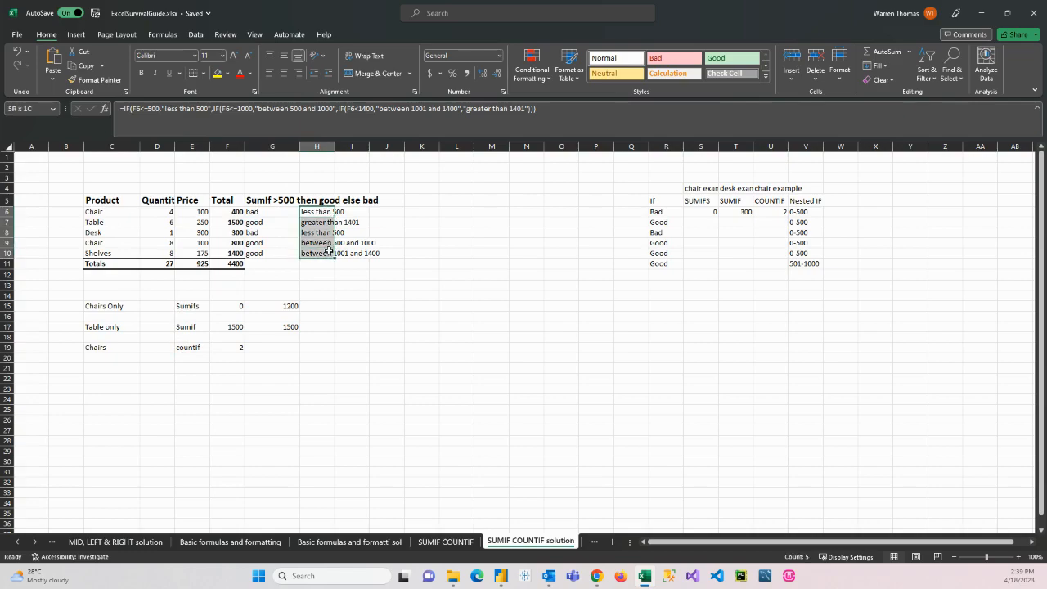